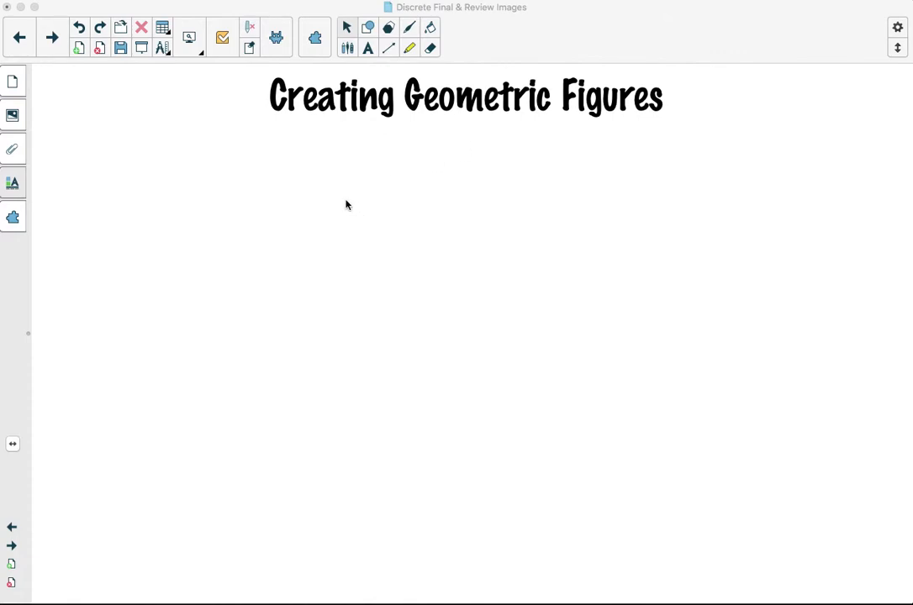
- Draw a small circle near the upper-left of the page with the Shapes tool and select it
click(370, 28)
click(370, 29)
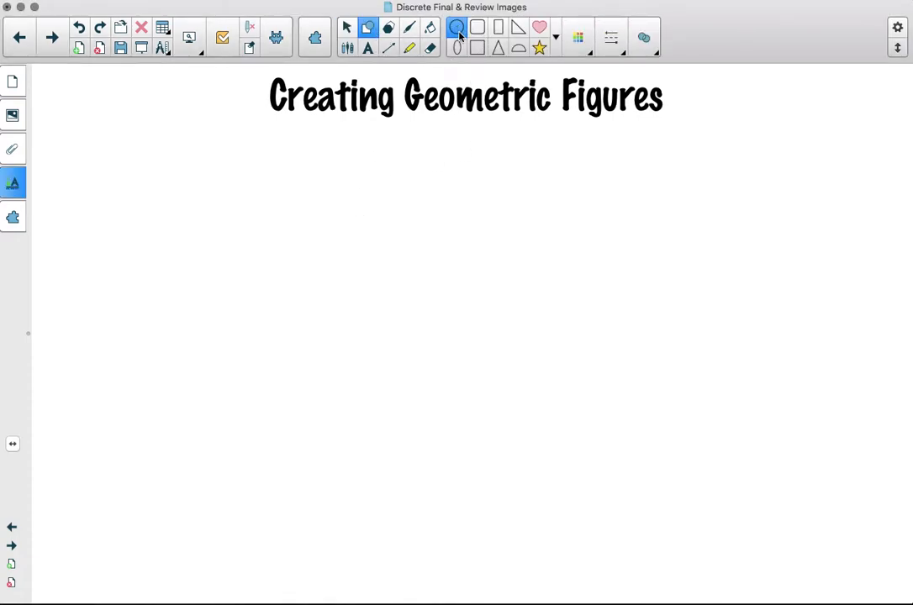
click(455, 32)
click(348, 30)
click(128, 163)
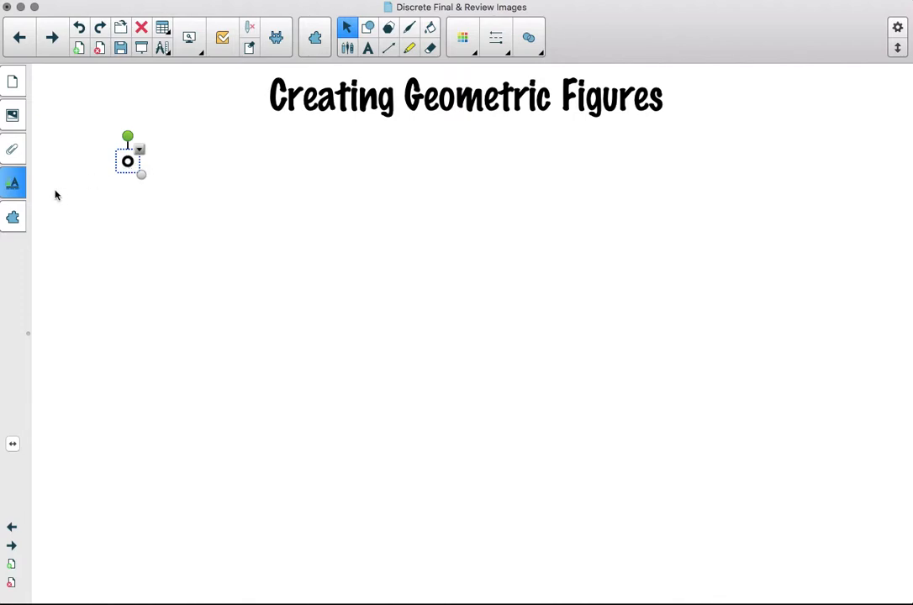
- Give the small circle a solid white fill and a thinner outline in its properties
click(14, 164)
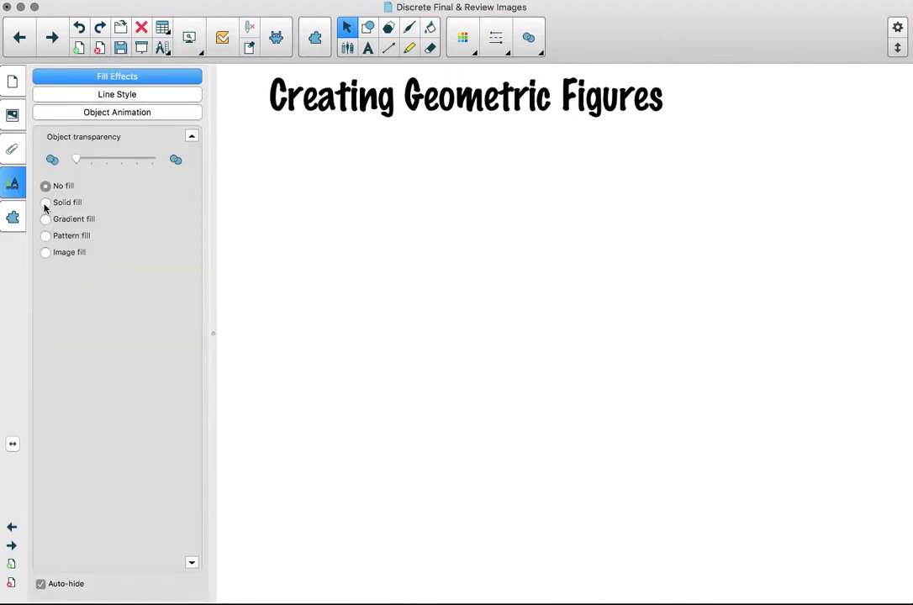
click(46, 203)
click(143, 330)
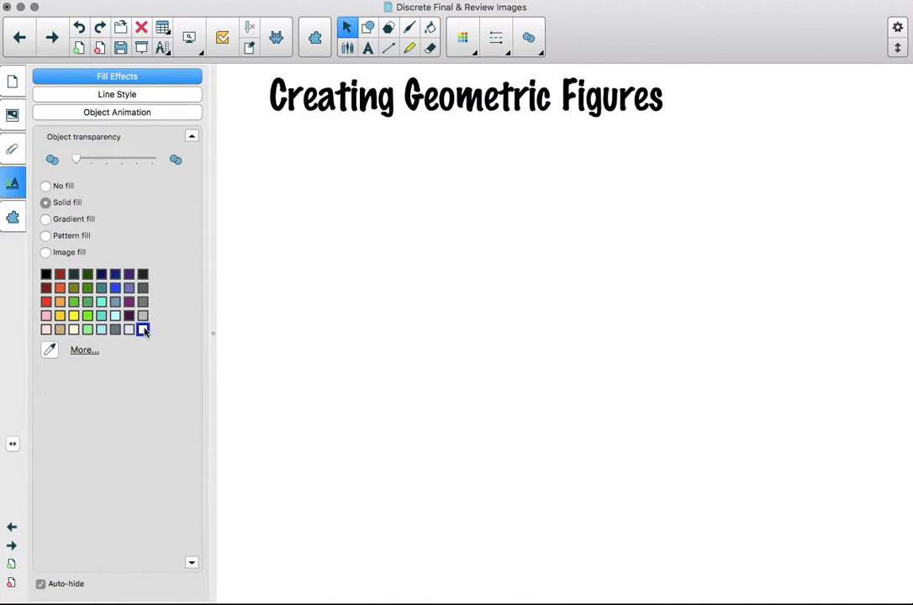
click(125, 96)
click(73, 292)
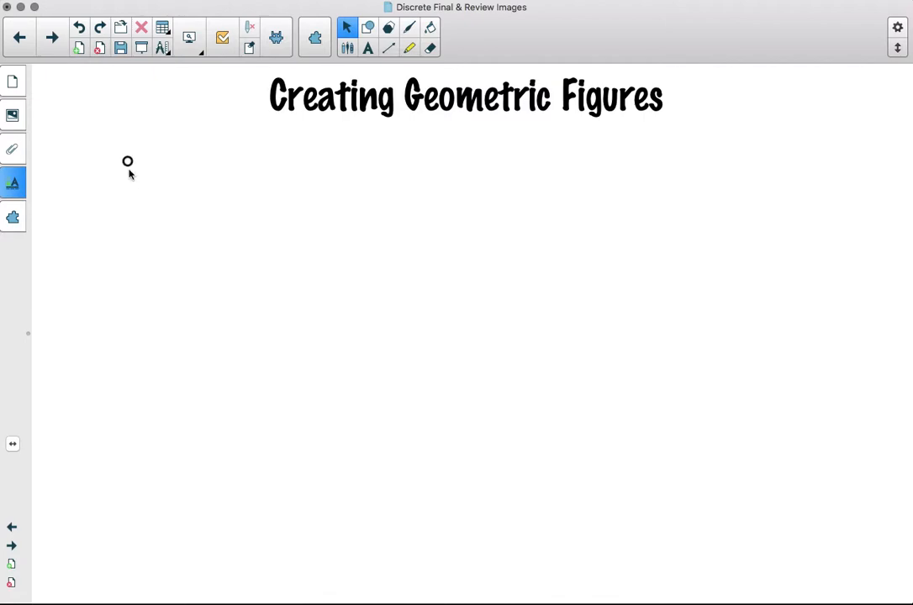
- Make the small circle an infinite cloner
click(128, 161)
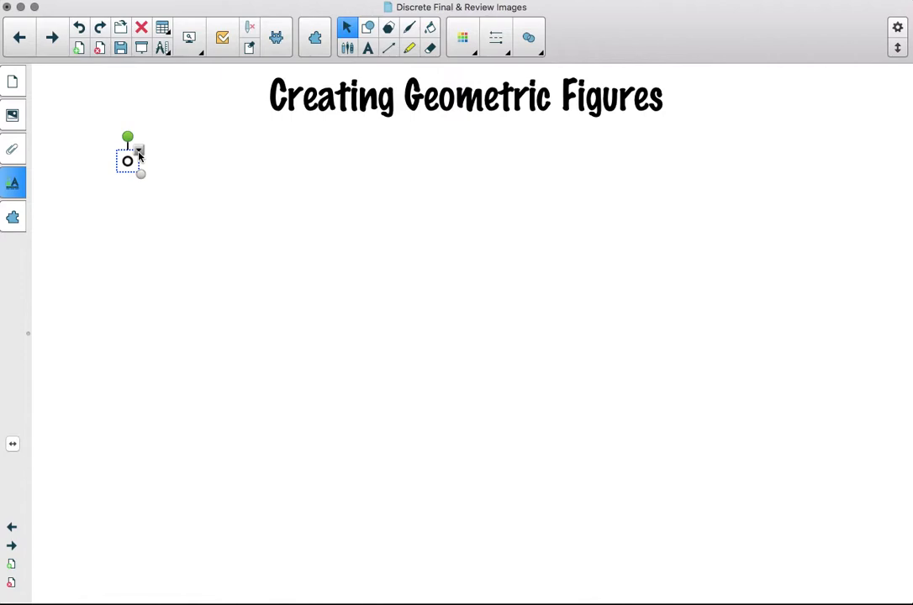
click(139, 153)
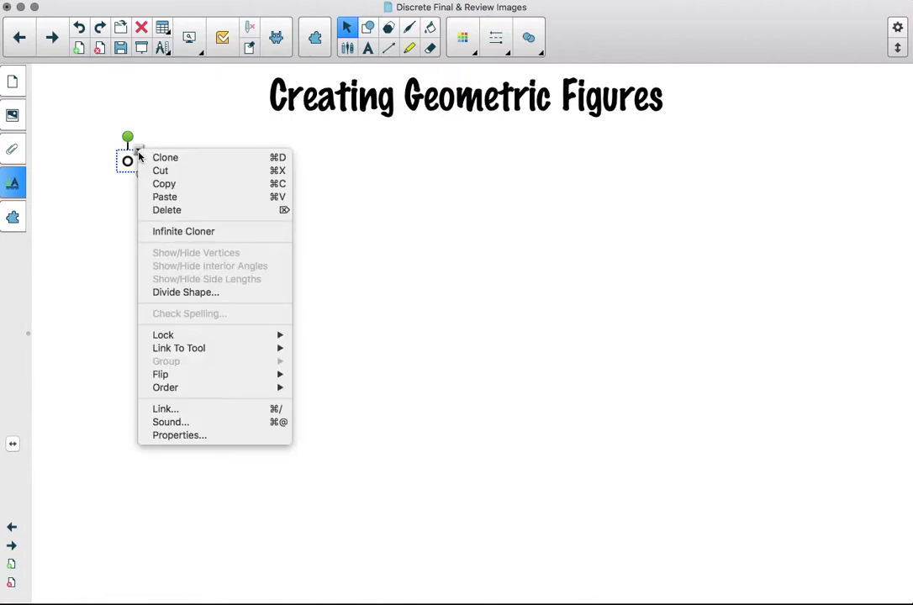
click(179, 232)
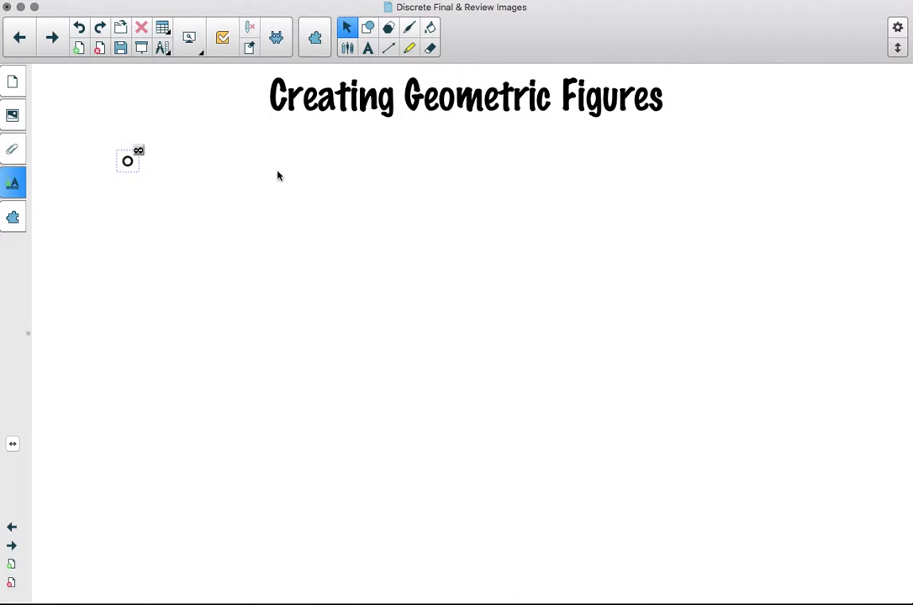
- Draw a five-sided sigma-shaped figure with straight plain lines below the title
click(389, 49)
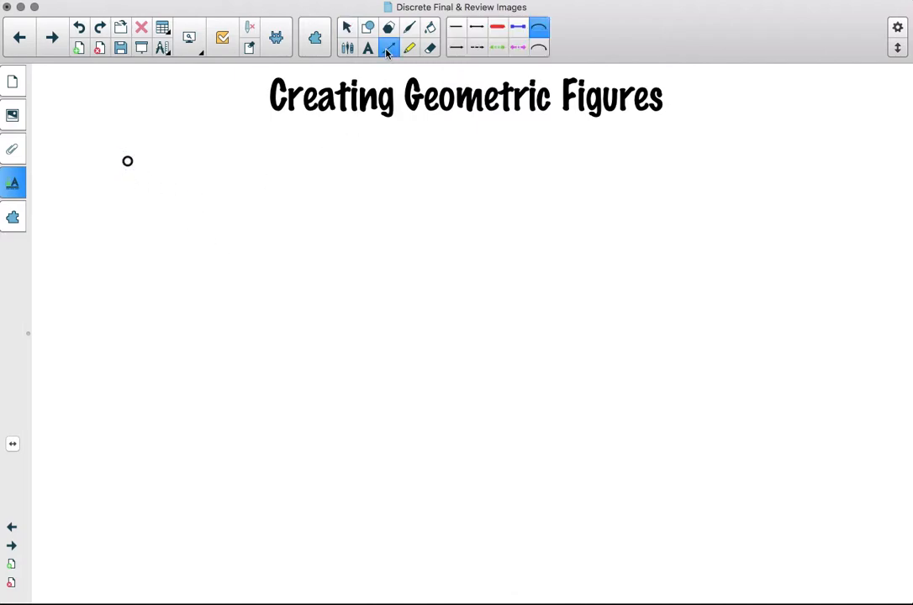
click(457, 27)
mouse_move(227, 218)
mouse_down()
mouse_move(245, 233)
mouse_move(365, 224)
mouse_up()
key(super+z)
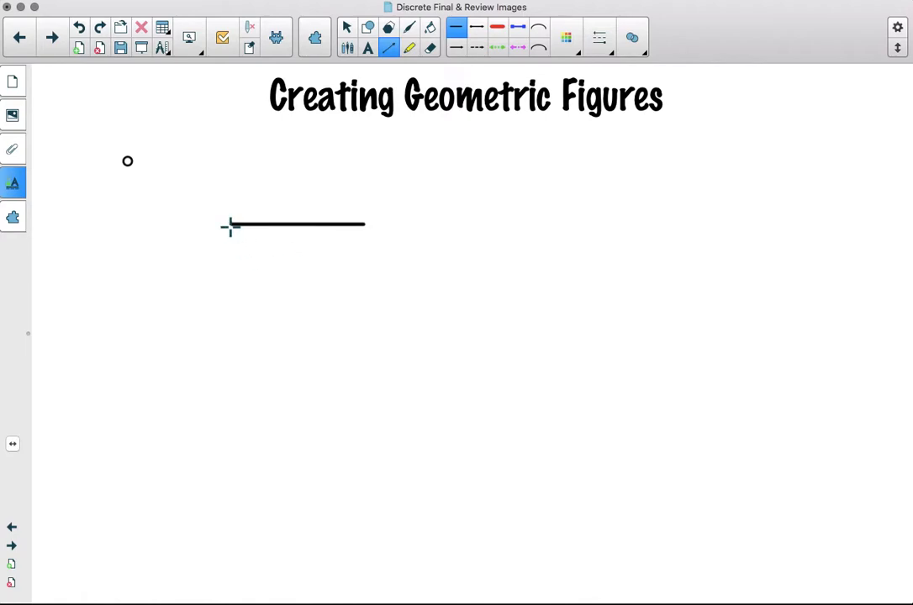
mouse_move(231, 225)
mouse_down()
mouse_move(290, 322)
mouse_move(220, 391)
mouse_move(369, 391)
mouse_up()
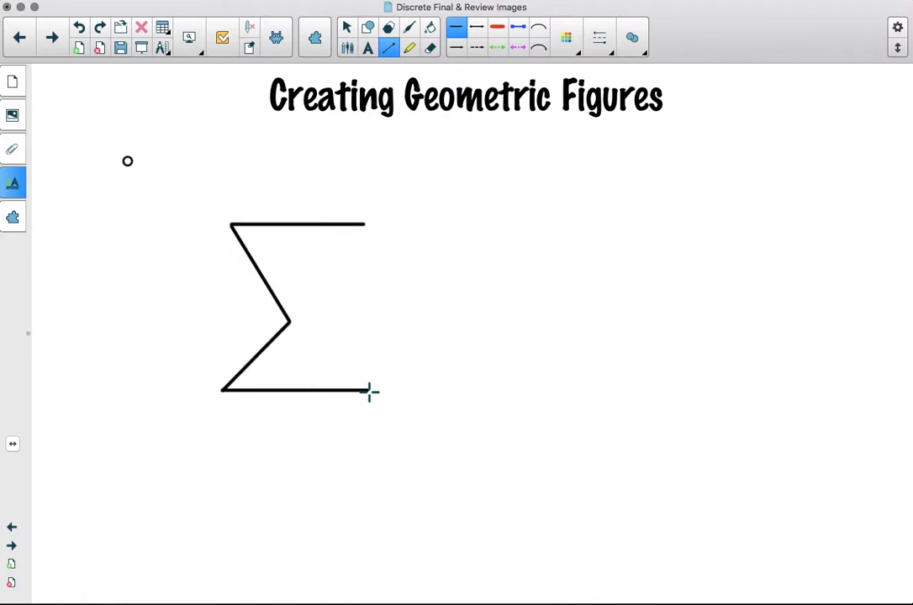
drag(365, 225, 373, 390)
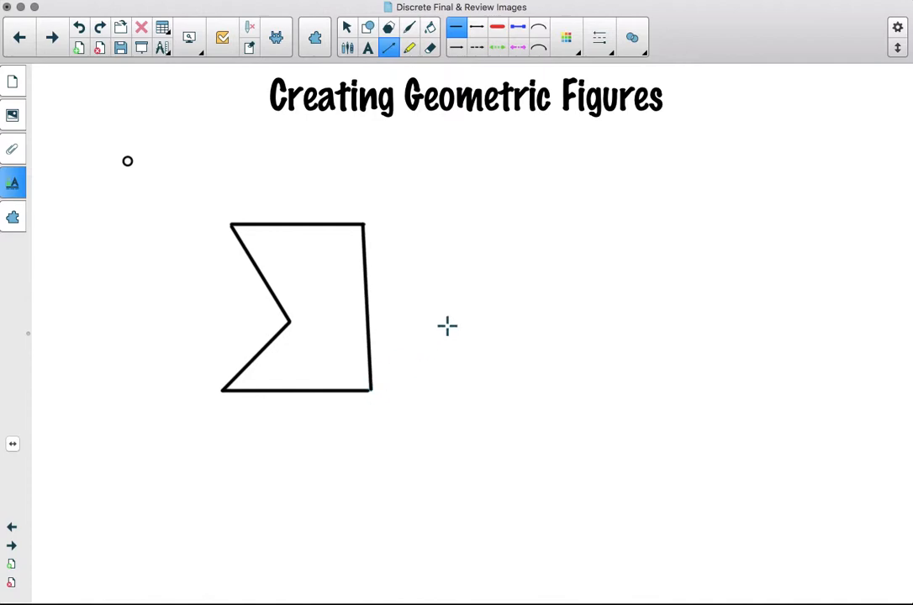
- Drag clones of the small circle onto each of the five corners of the figure as vertex markers
click(349, 28)
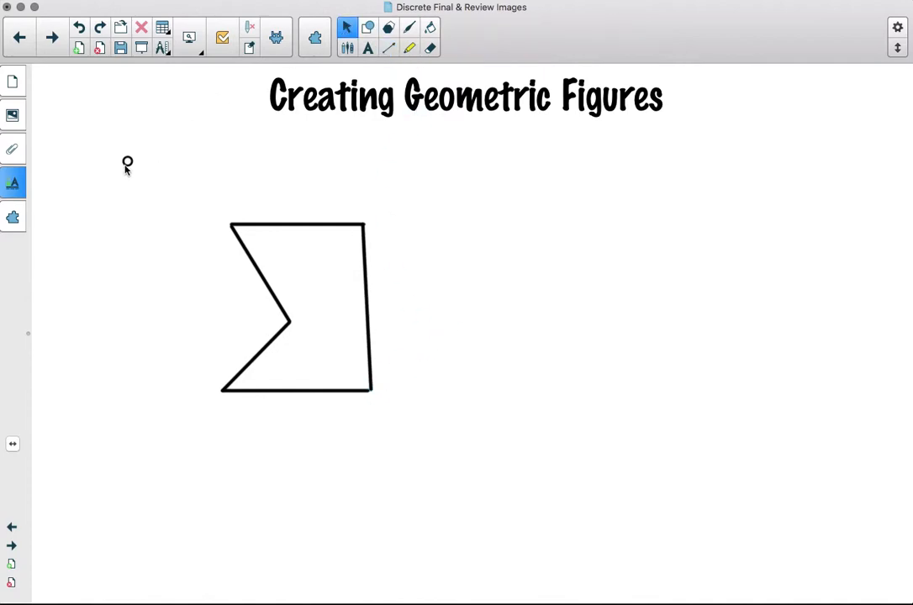
drag(128, 162, 243, 233)
drag(252, 194, 373, 232)
drag(128, 162, 272, 312)
drag(128, 162, 160, 291)
drag(214, 388, 226, 408)
drag(127, 161, 384, 413)
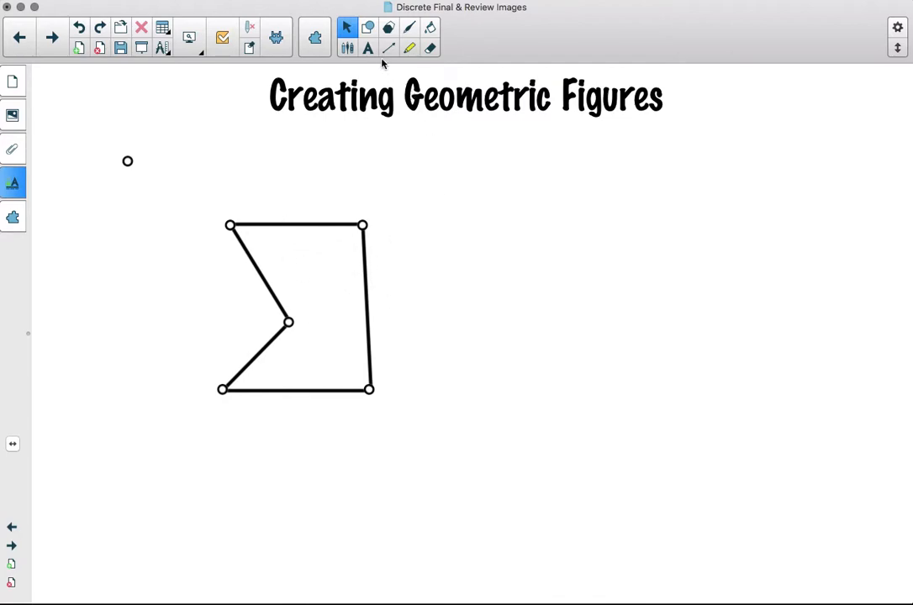
- Add a small triangle shape to the right of the figure and select it
click(367, 27)
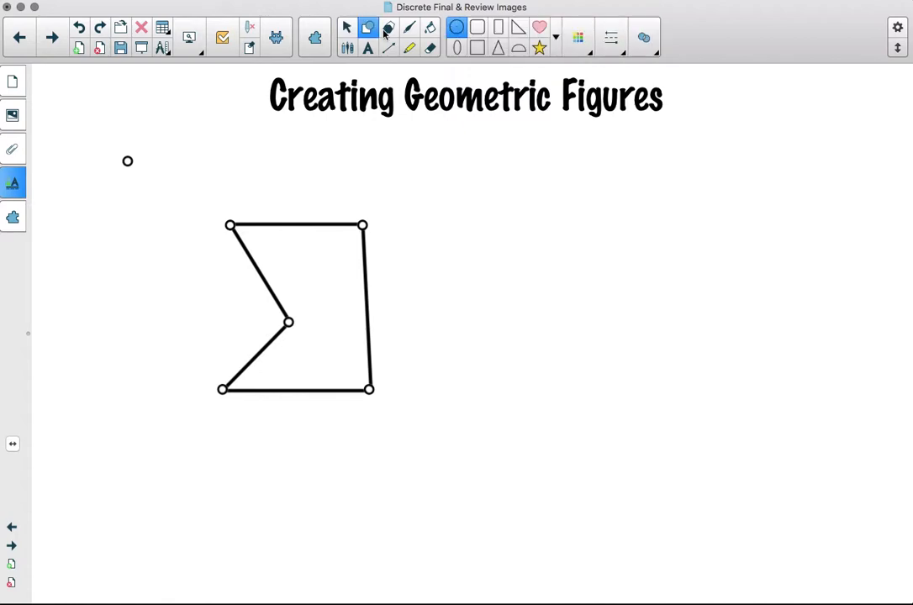
click(498, 48)
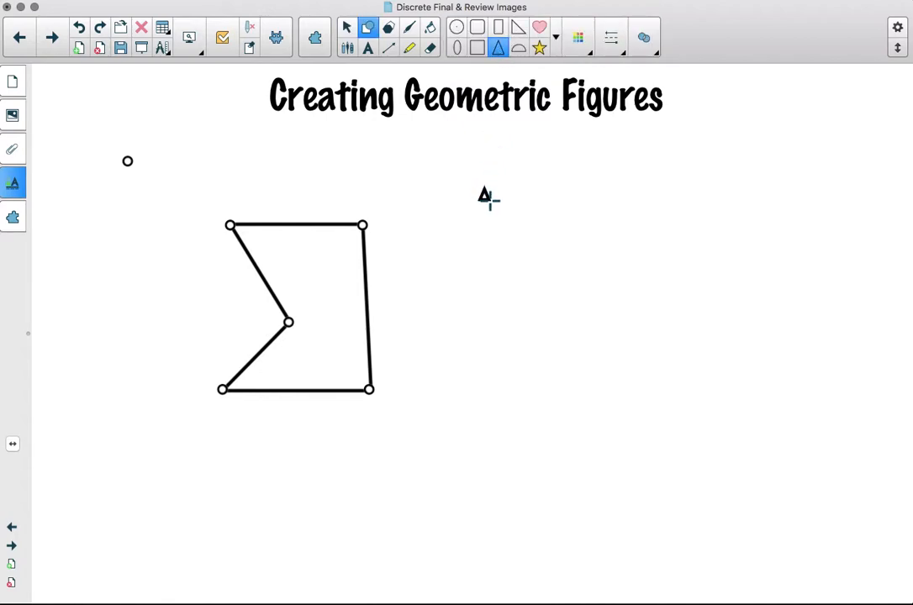
click(347, 28)
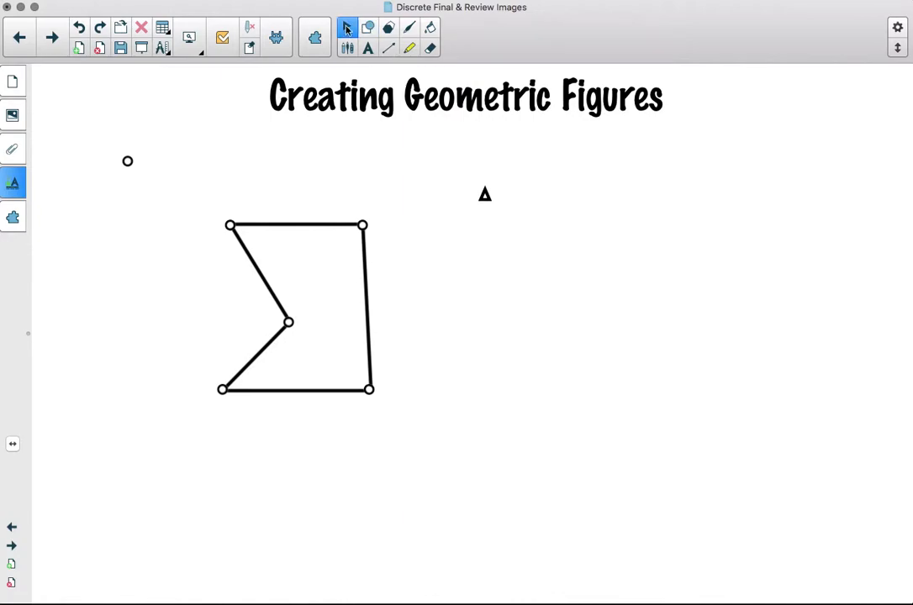
click(486, 194)
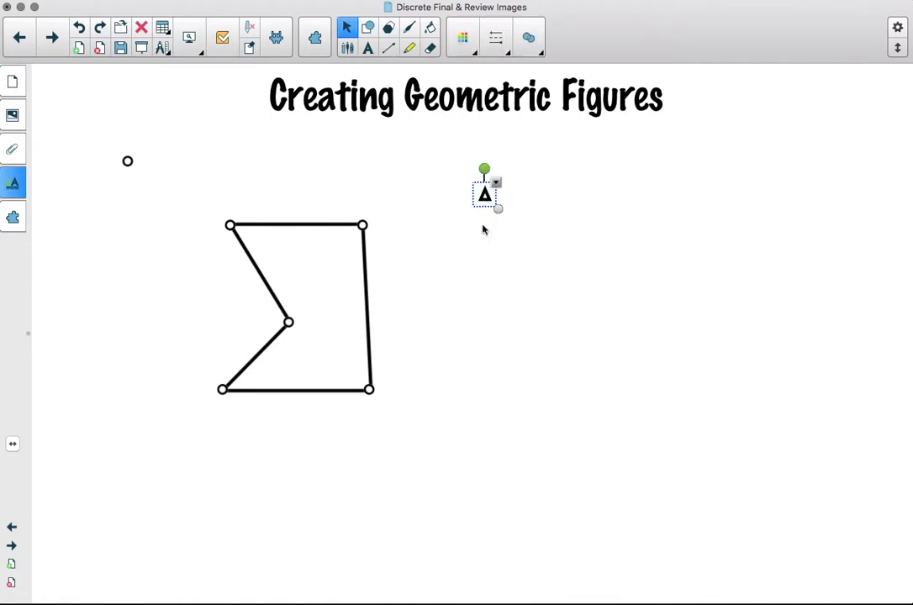
- Give the triangle a solid red fill and a red outline
click(13, 183)
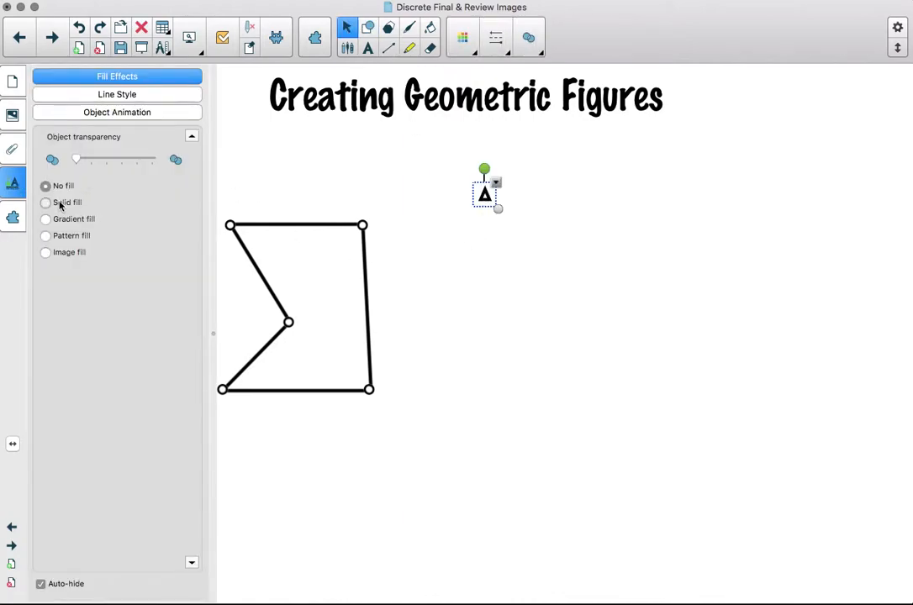
click(57, 201)
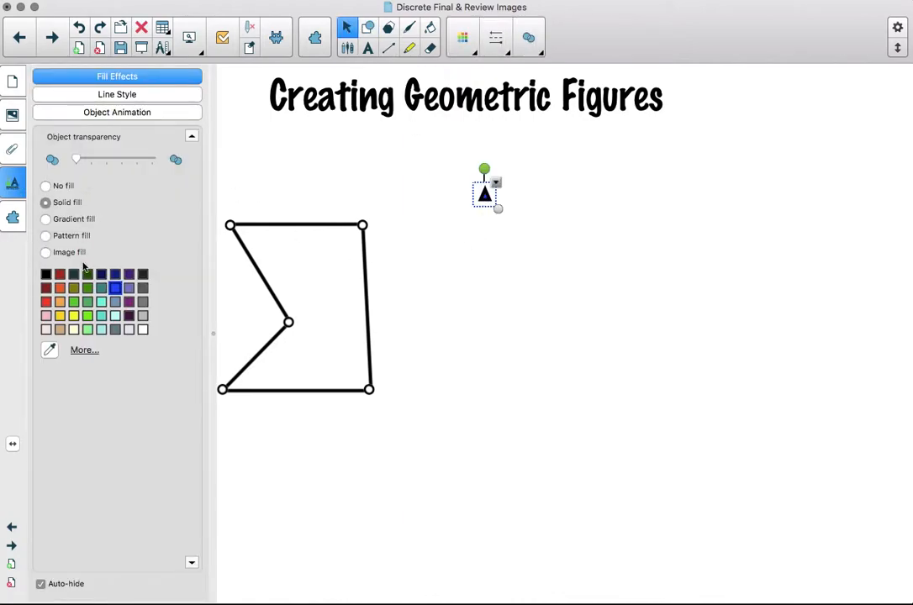
click(116, 95)
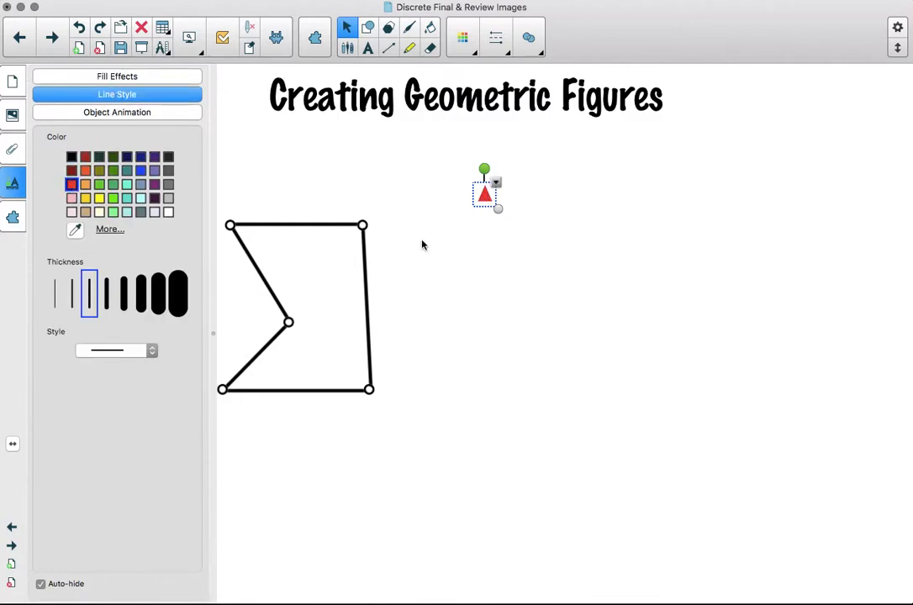
click(466, 255)
- Rotate the triangle to point right and place it on the figure's top edge
click(485, 195)
drag(484, 169, 329, 237)
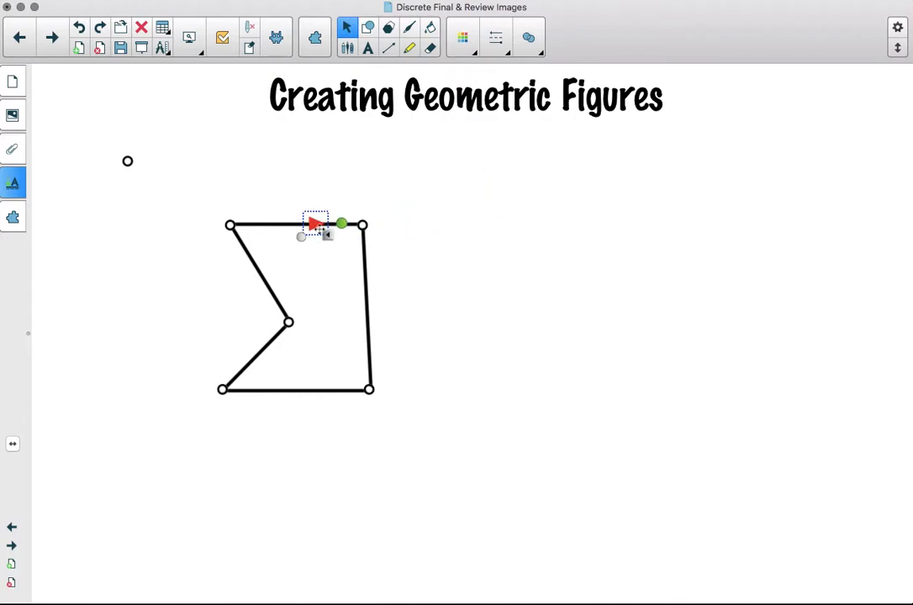
- Clone the triangle and place the copy just left of it on the top edge
click(328, 237)
click(328, 237)
click(328, 237)
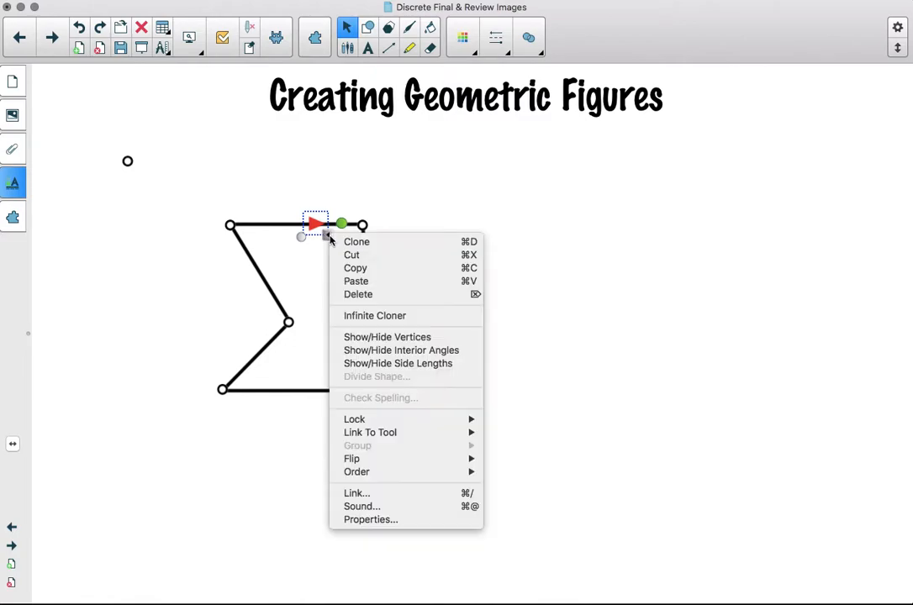
click(345, 241)
drag(347, 252, 288, 223)
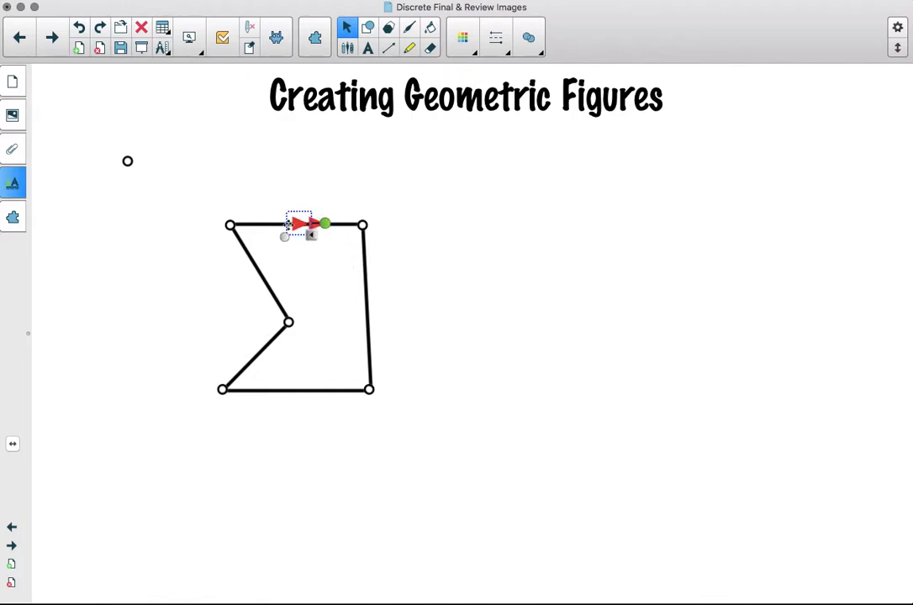
click(436, 267)
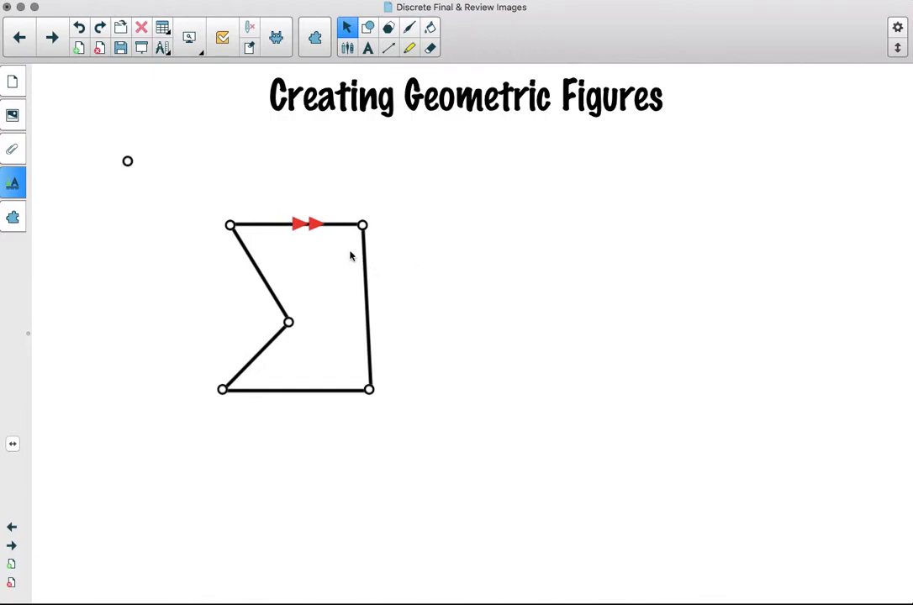
- Select both red triangles and group them into one double-arrow mark
click(309, 223)
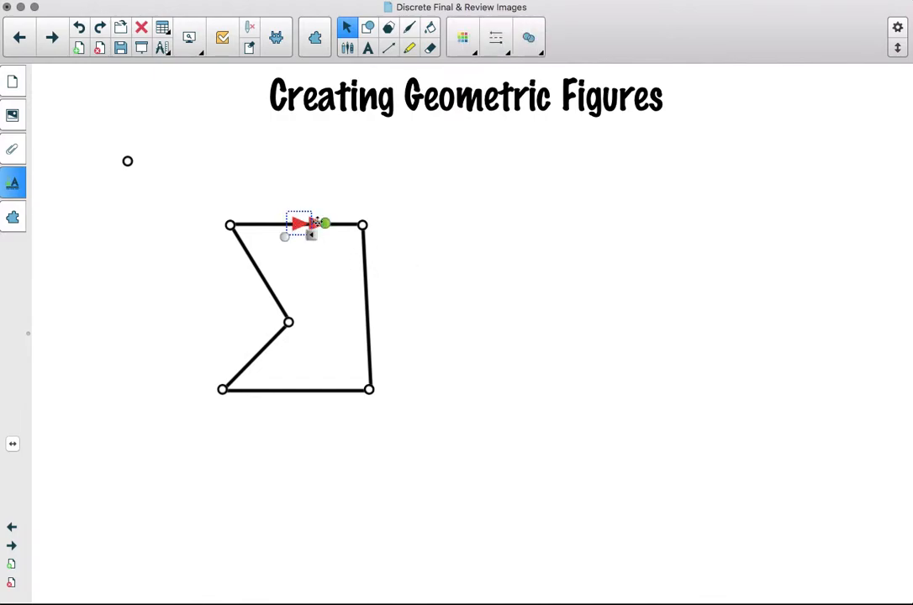
click(326, 265)
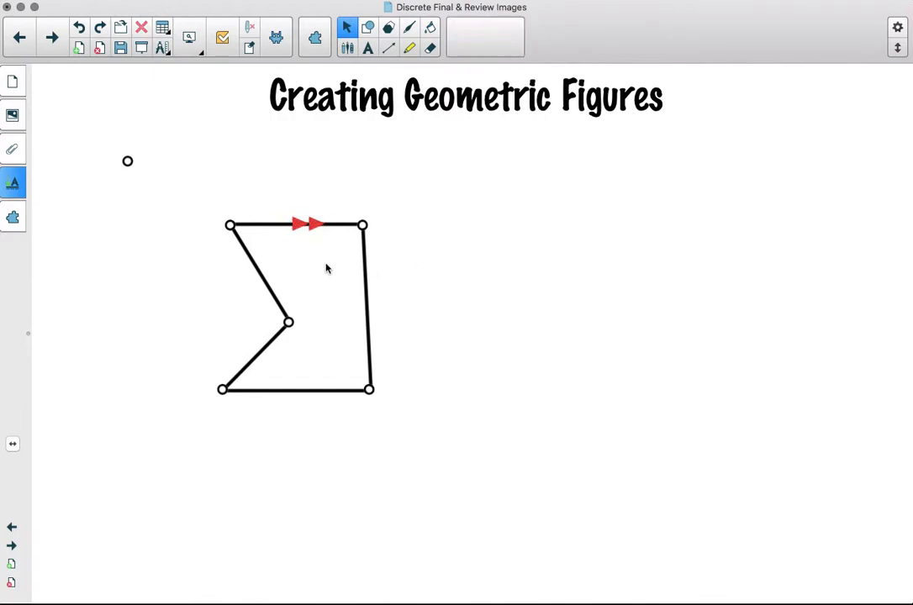
click(315, 224)
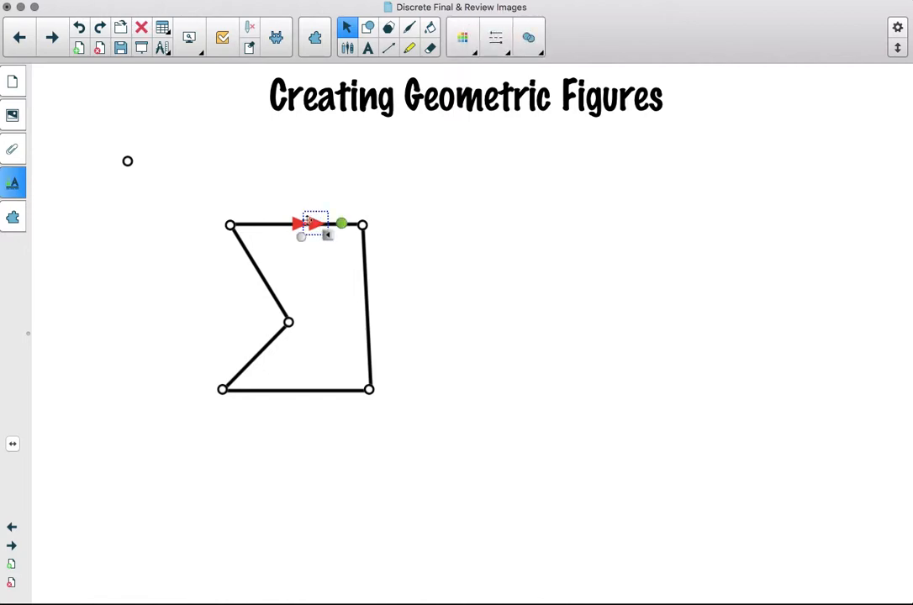
shift+click(299, 225)
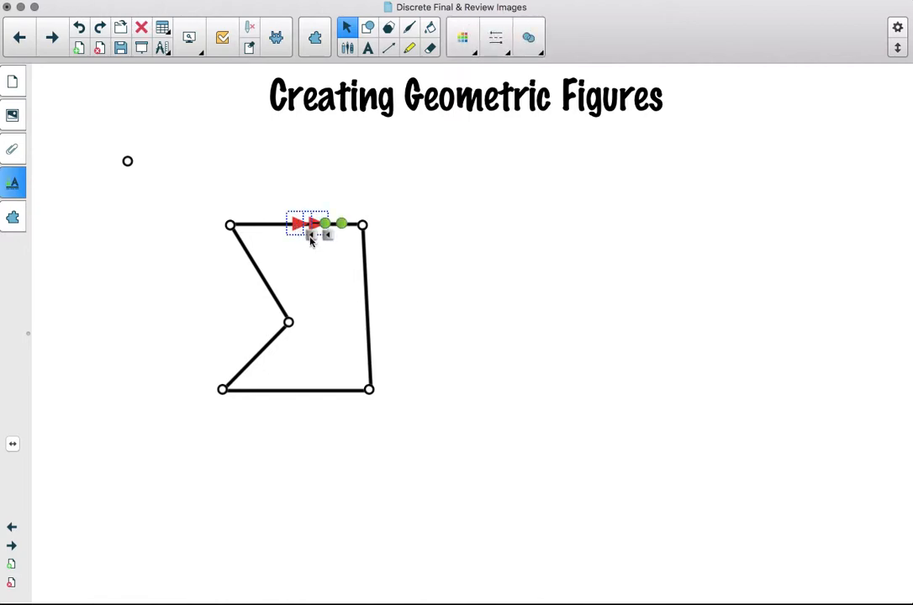
right_click(313, 240)
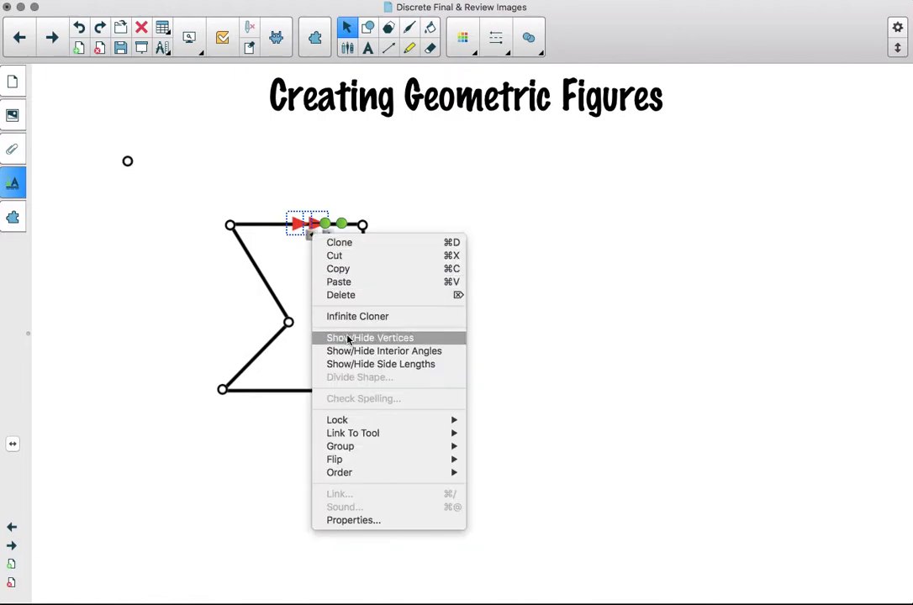
mouse_move(353, 451)
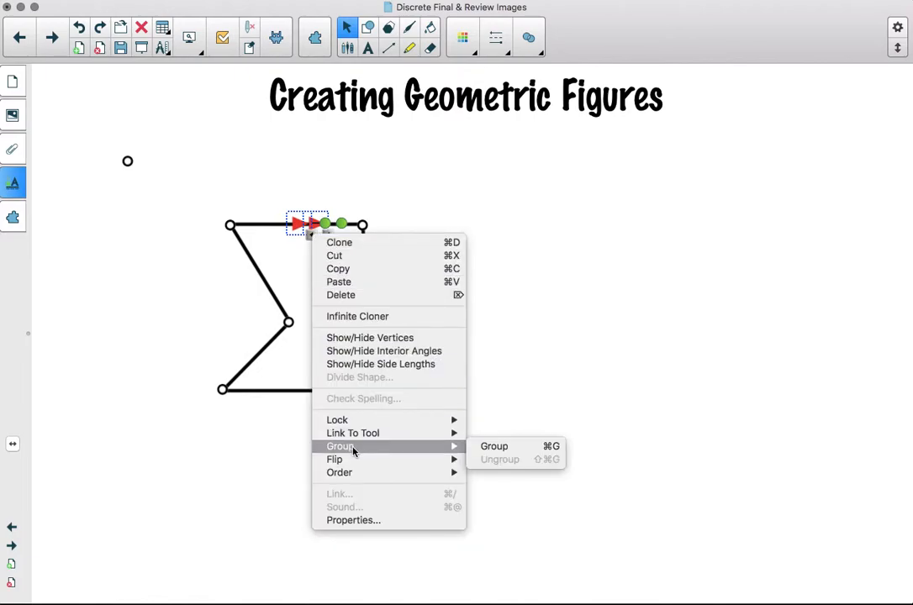
click(494, 446)
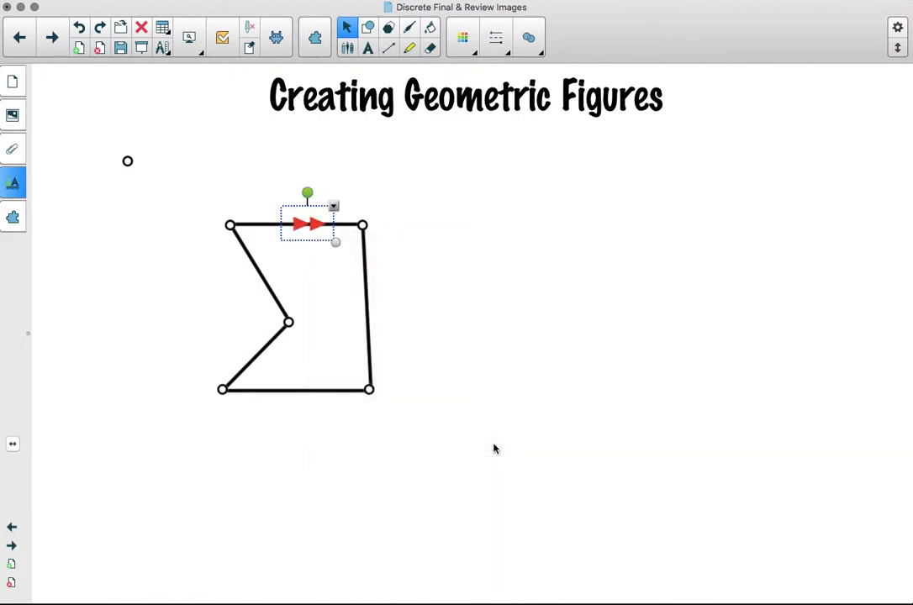
- Clone the double-arrow group and place the copy on the figure's bottom edge
click(334, 207)
click(353, 217)
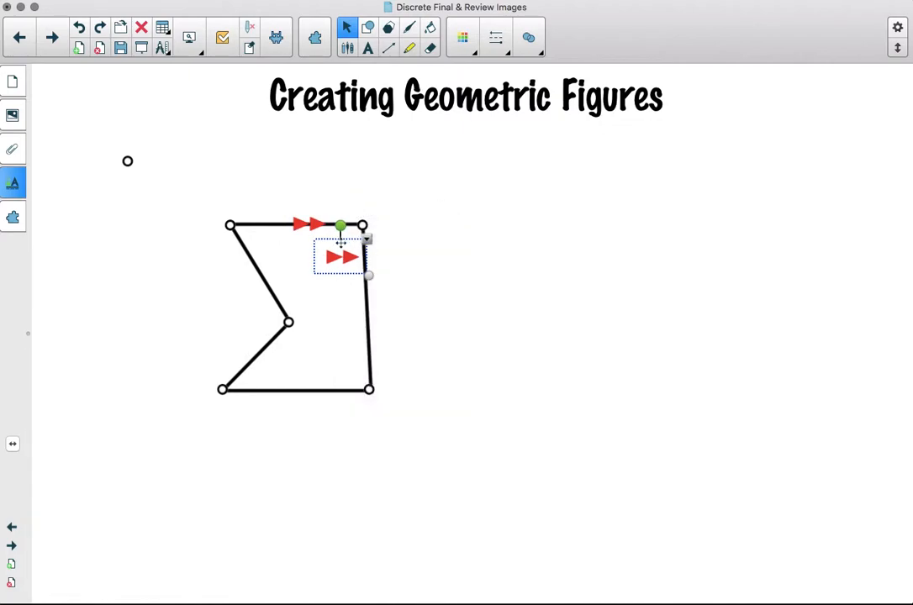
drag(334, 267, 301, 400)
click(519, 330)
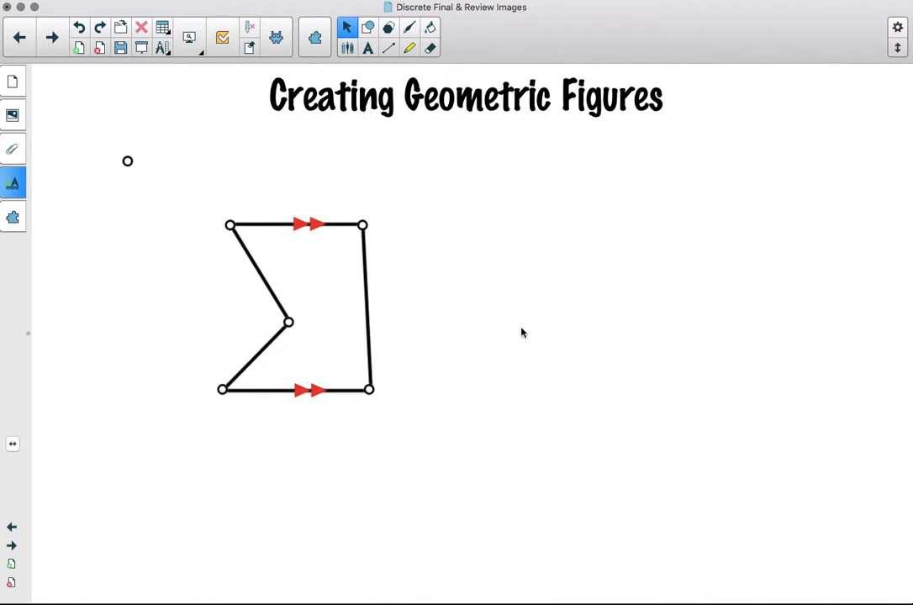
- Draw a small arc with the Lines tool's arc style
click(390, 48)
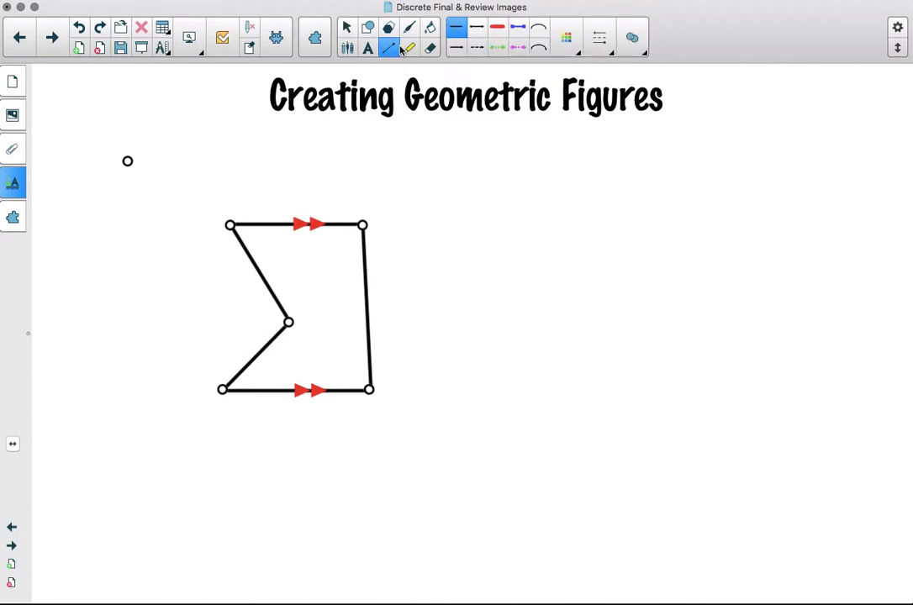
click(539, 29)
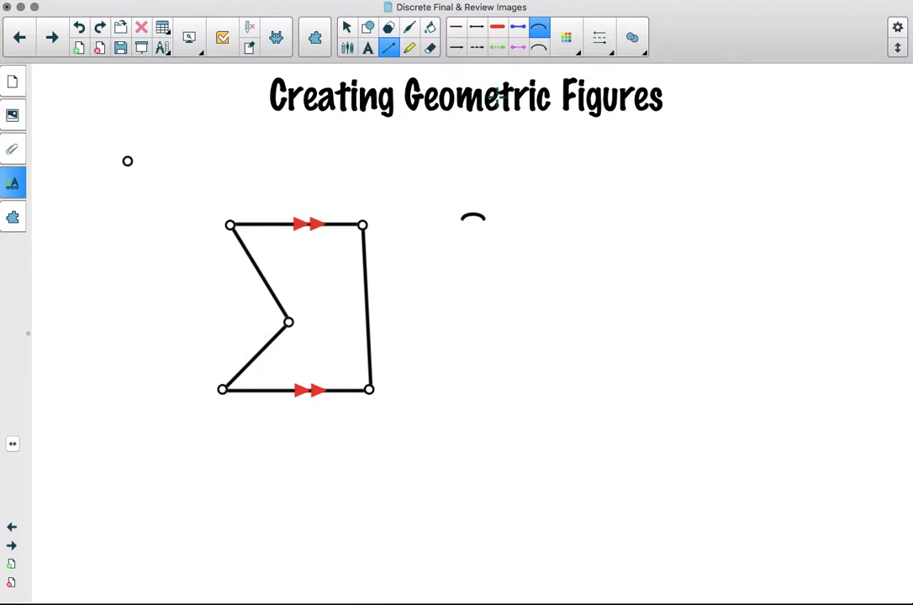
click(349, 30)
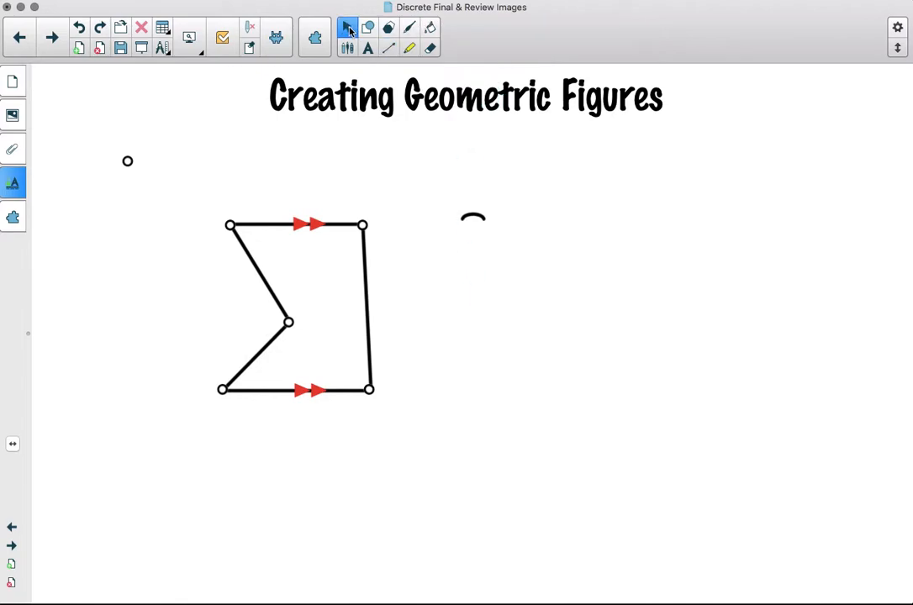
- Set the arc's line colour to red
click(475, 215)
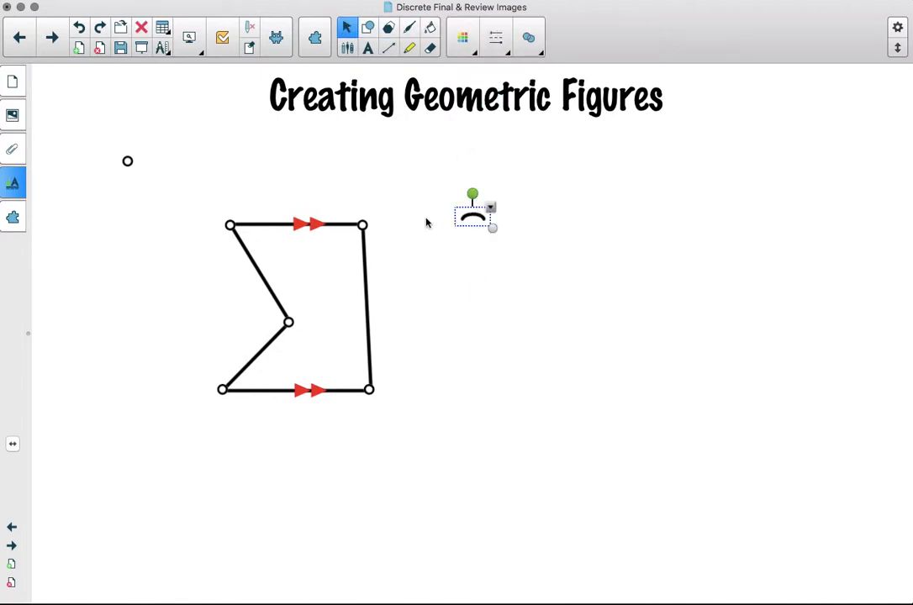
click(13, 170)
click(71, 293)
click(70, 184)
click(429, 270)
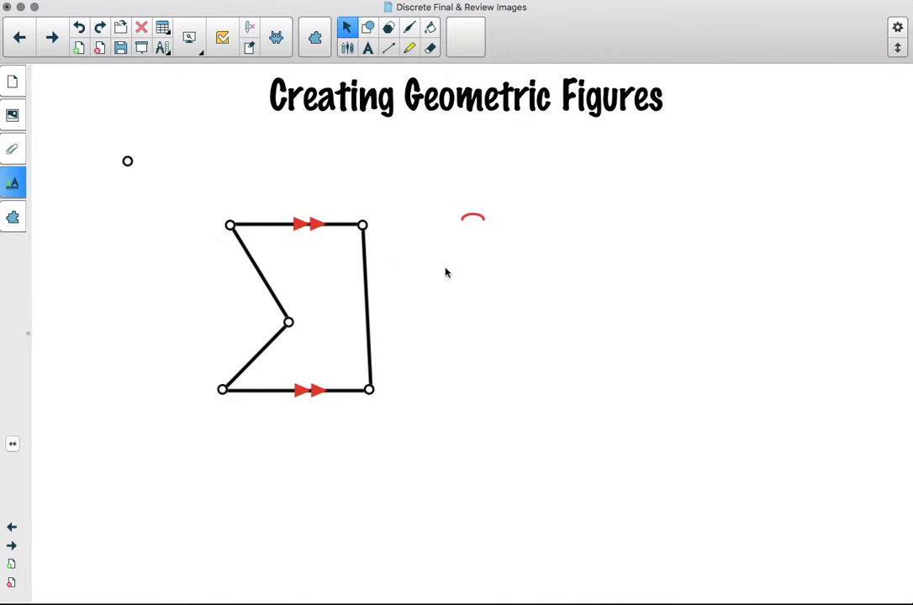
- Move the arc onto the figure's top-left vertex, then clone it and nest the copy beside it as a double arc
click(476, 218)
drag(472, 194, 254, 241)
right_click(250, 252)
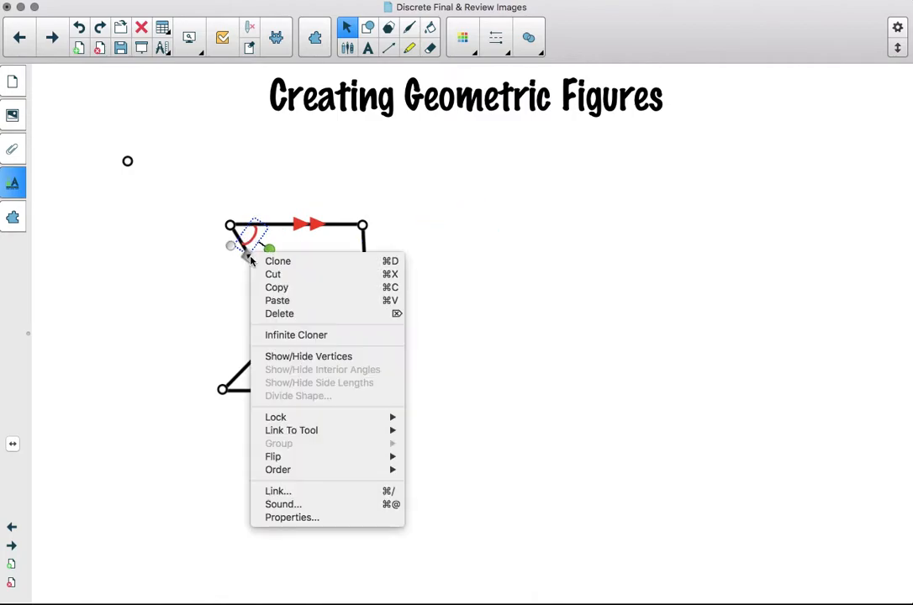
click(277, 261)
drag(286, 268, 249, 233)
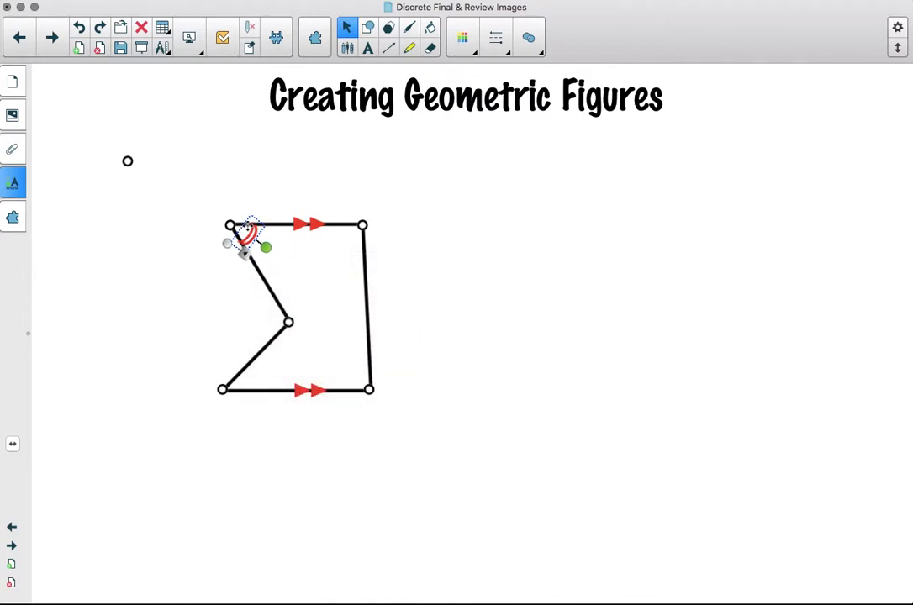
click(409, 278)
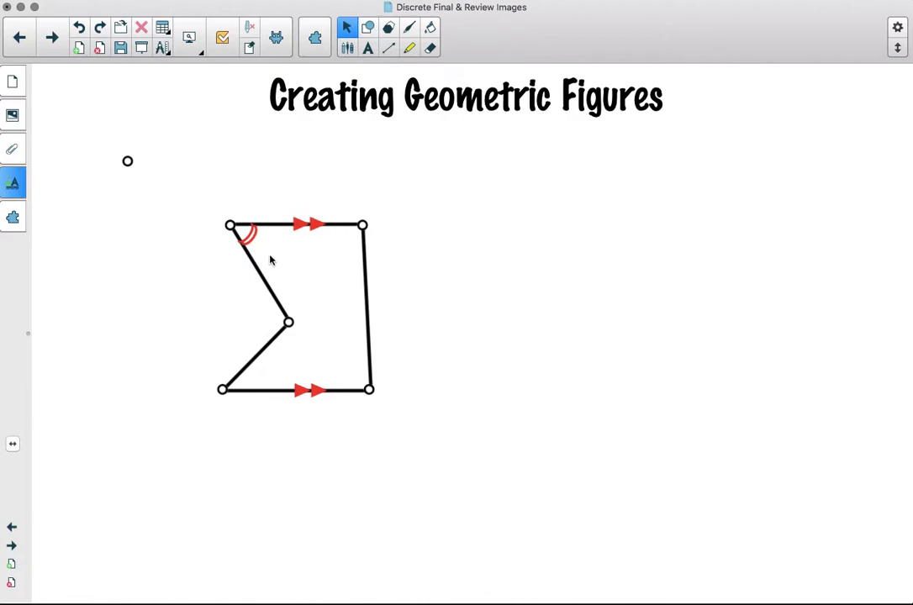
- Clone the double arc, place it at the bottom-left vertex and flip it vertically
click(250, 238)
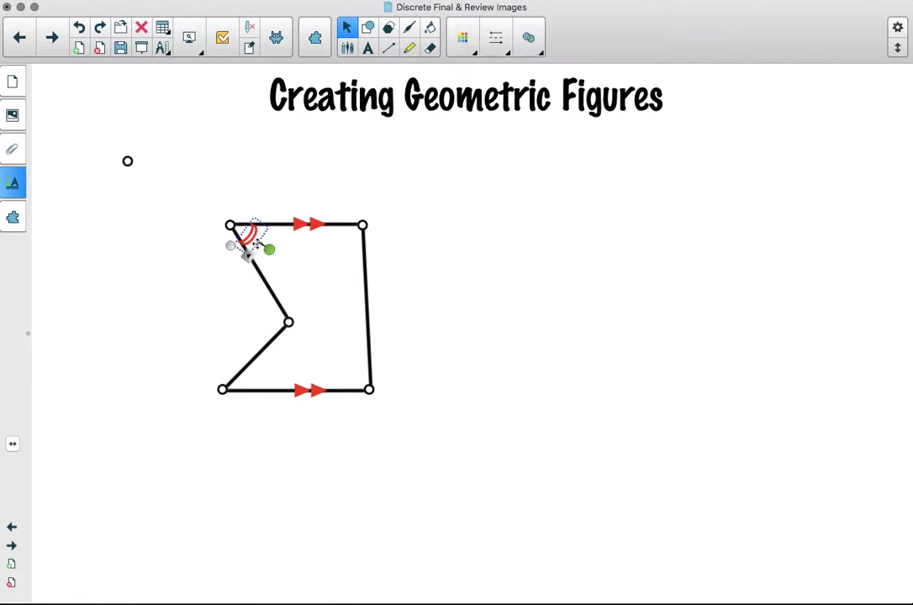
right_click(249, 247)
click(265, 264)
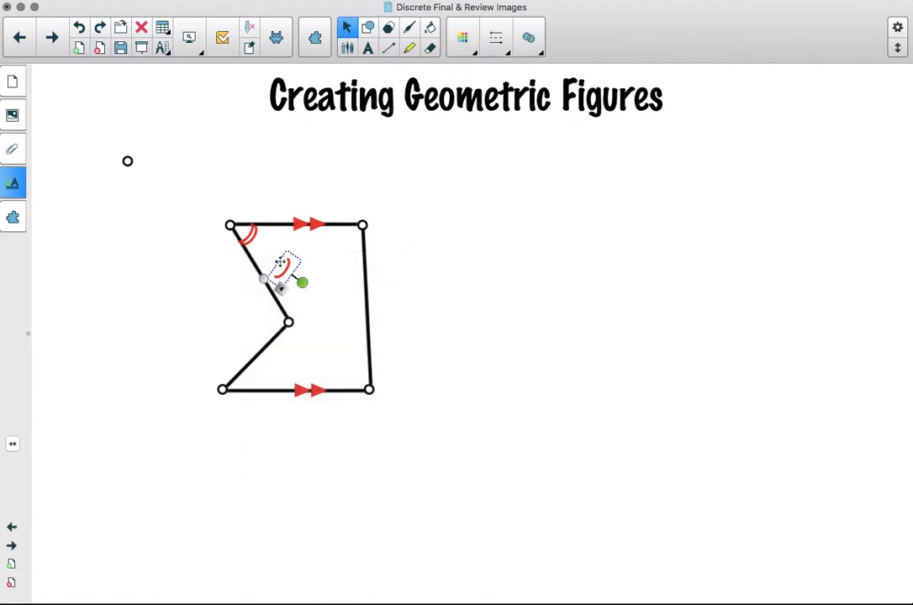
mouse_move(282, 274)
mouse_down()
mouse_move(272, 389)
mouse_move(288, 373)
mouse_move(265, 389)
mouse_move(274, 384)
mouse_move(246, 380)
mouse_up()
right_click(265, 392)
click(295, 337)
click(302, 444)
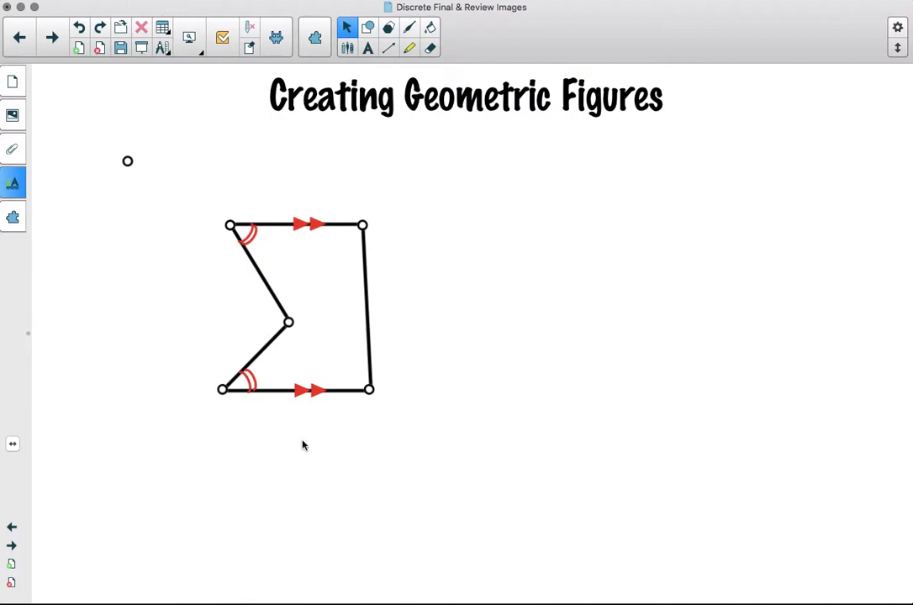
- Select all parts of the figure and group them
drag(177, 185, 444, 465)
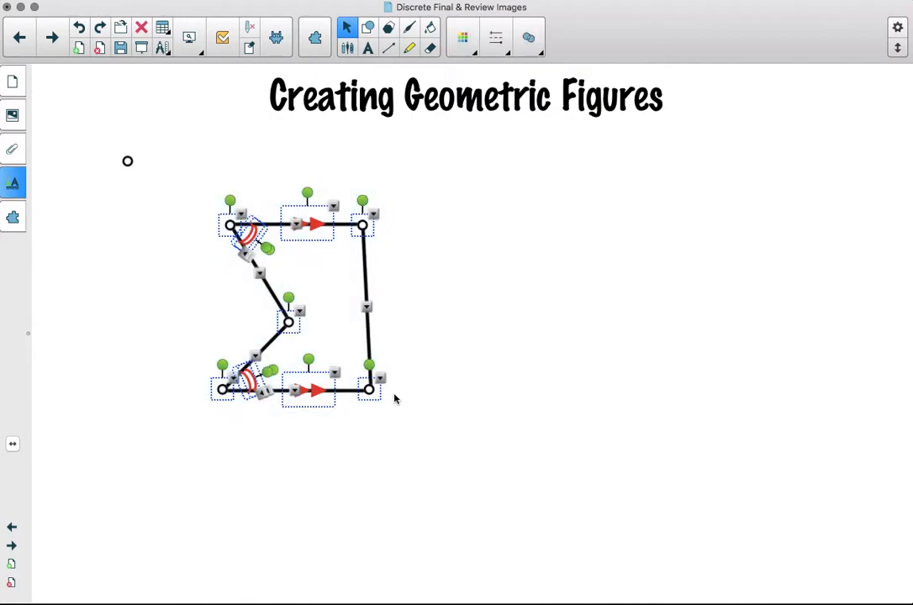
right_click(382, 382)
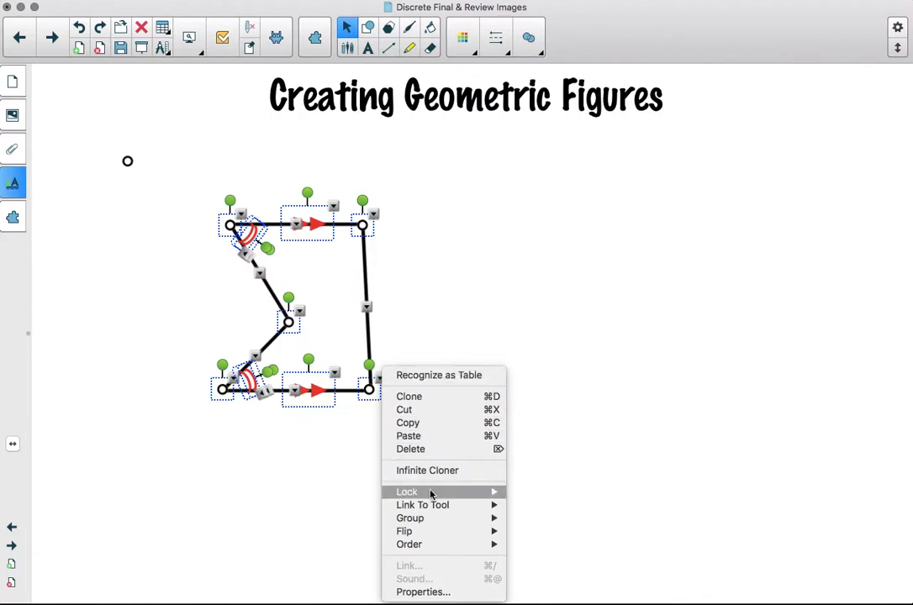
mouse_move(430, 520)
click(526, 520)
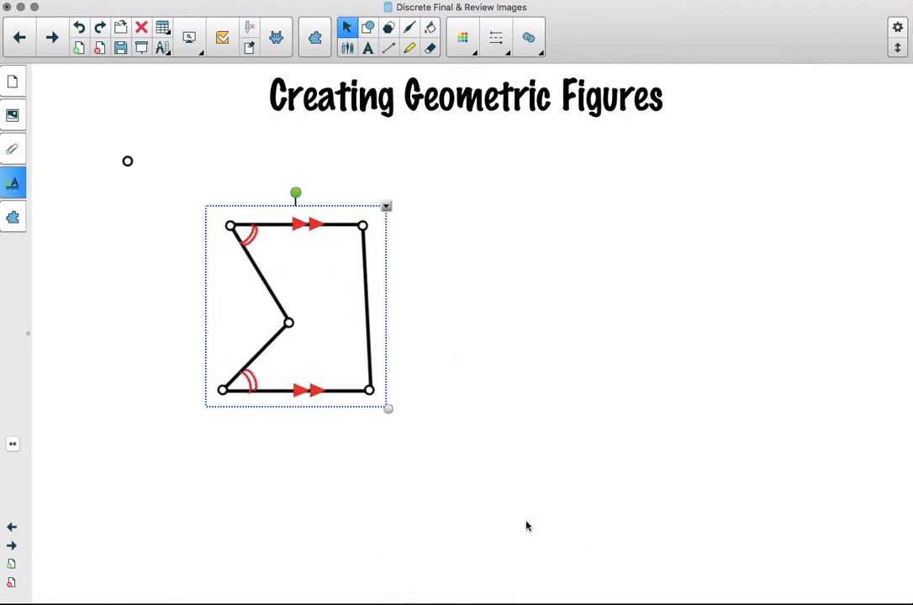
- Clone the grouped figure and arrange the original on the left and the copy on the right
drag(285, 302, 447, 306)
click(435, 316)
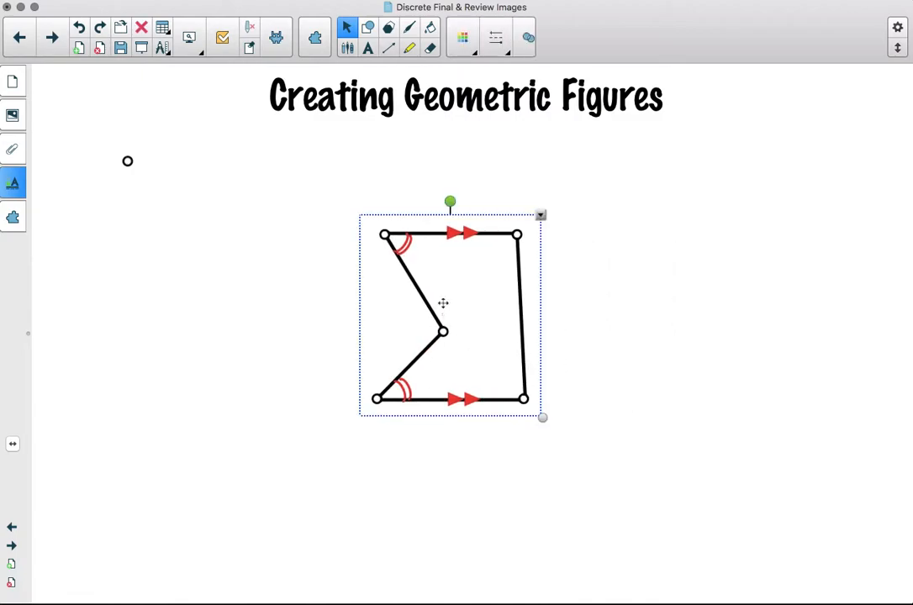
click(539, 217)
click(559, 220)
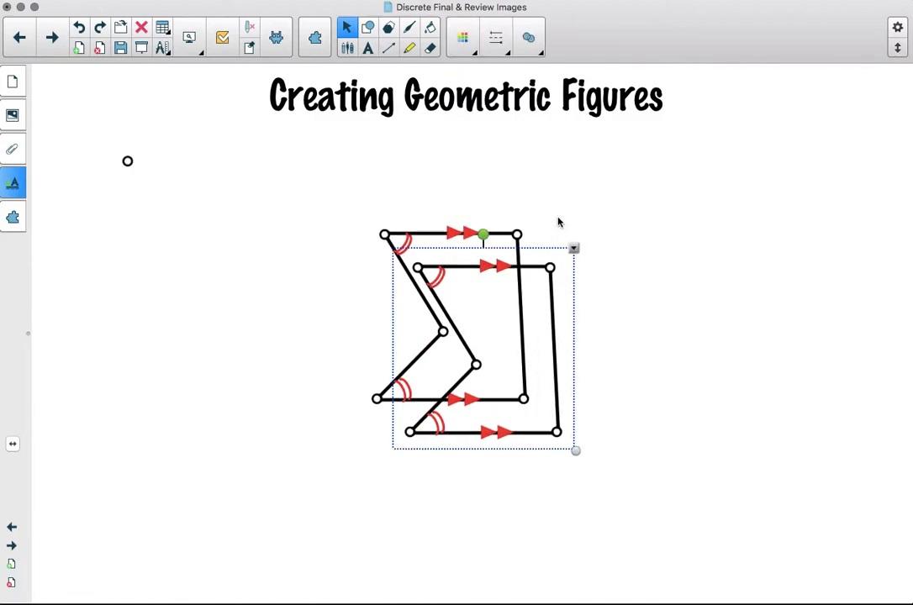
mouse_move(539, 279)
mouse_down()
mouse_move(640, 210)
mouse_move(687, 196)
mouse_up()
drag(519, 299, 345, 231)
click(683, 179)
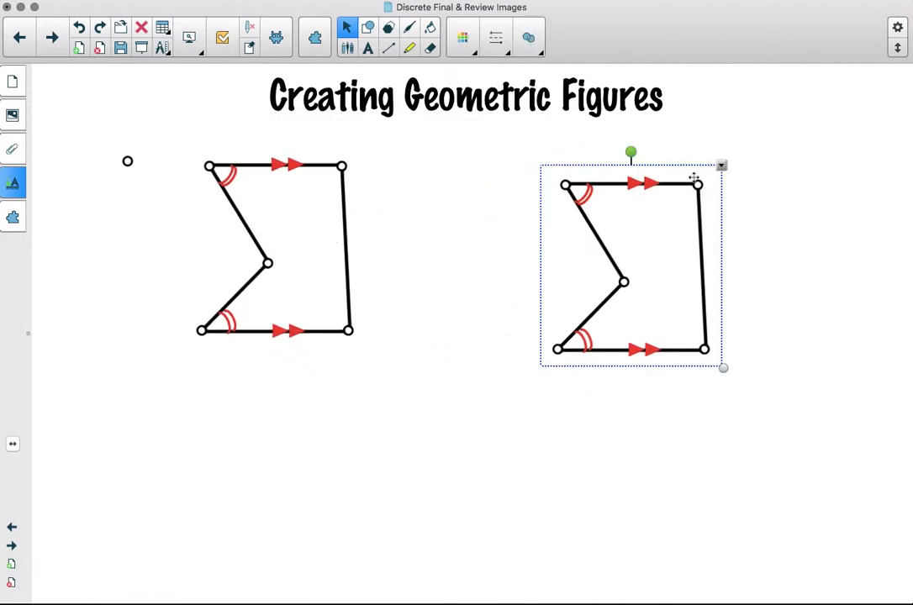
- Ungroup the right-hand copy of the figure
right_click(720, 166)
mouse_move(739, 286)
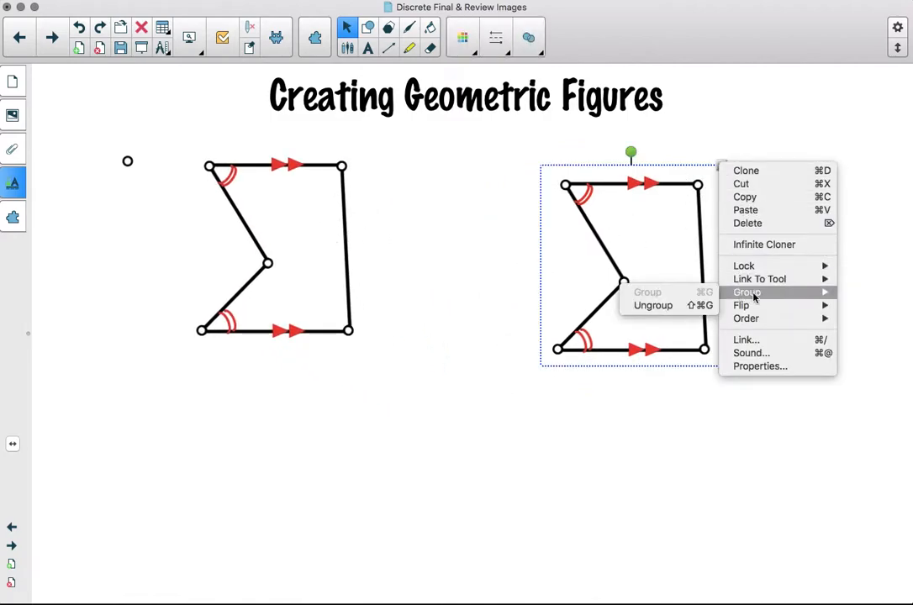
click(685, 308)
click(830, 315)
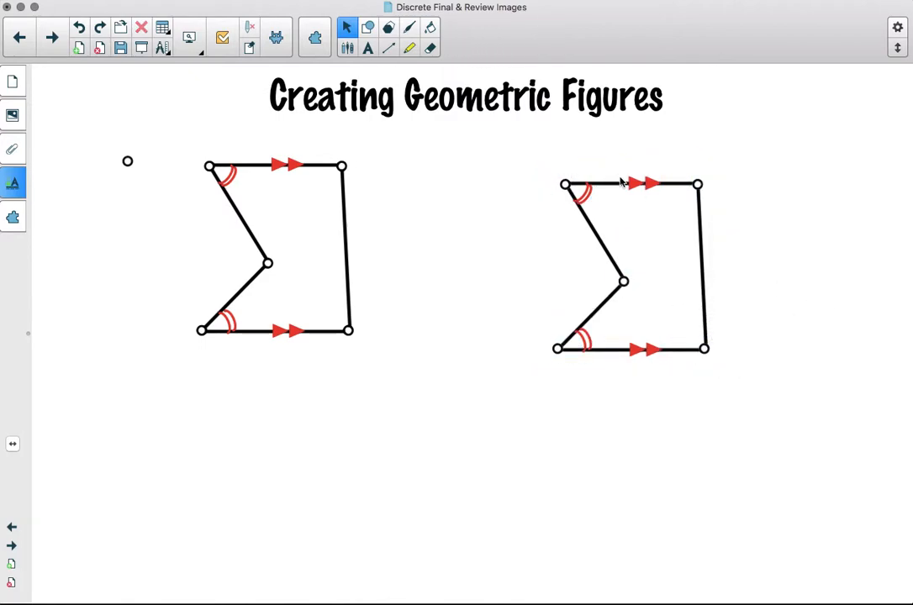
- Ungroup the copy's top double arrow and delete one triangle to leave a single arrow
click(653, 185)
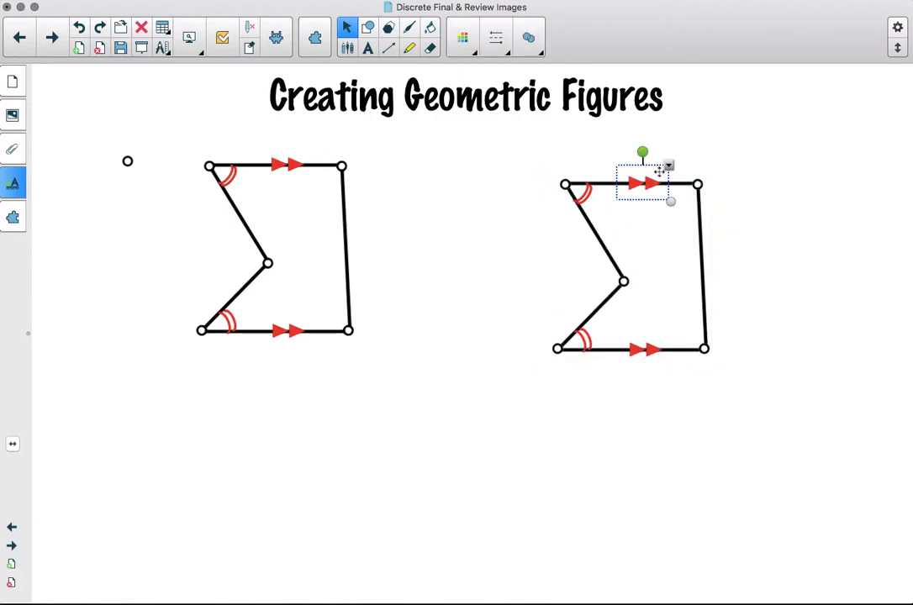
click(667, 167)
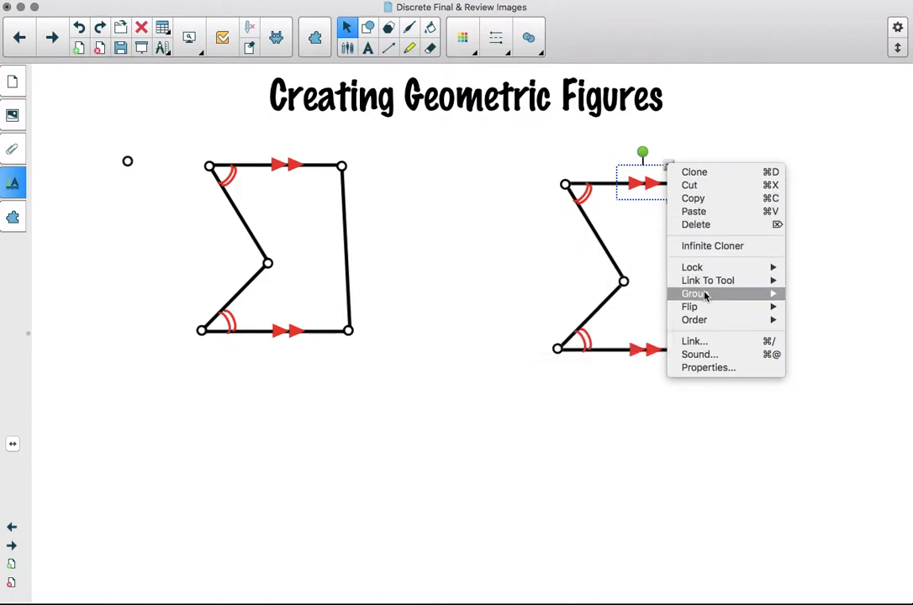
mouse_move(776, 296)
click(804, 308)
click(796, 287)
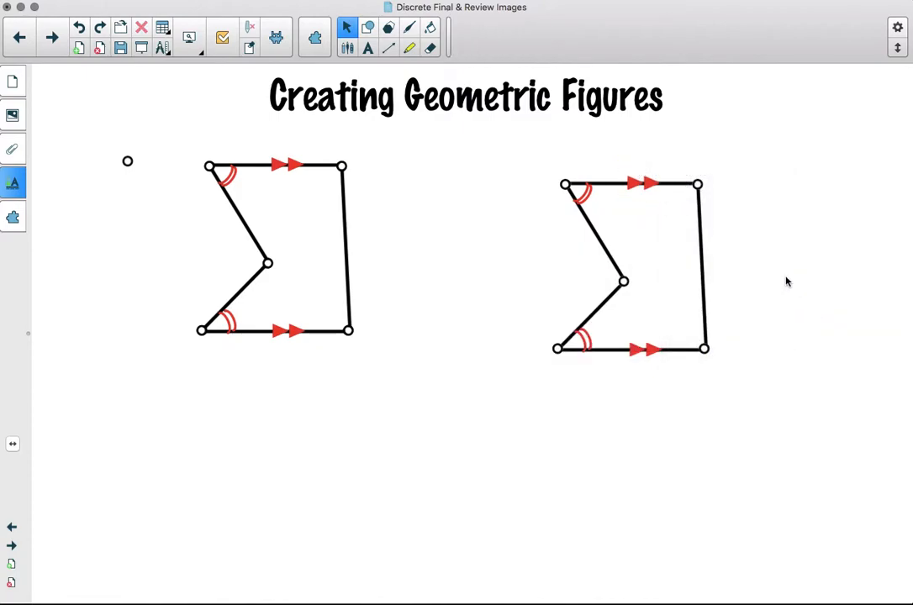
click(648, 184)
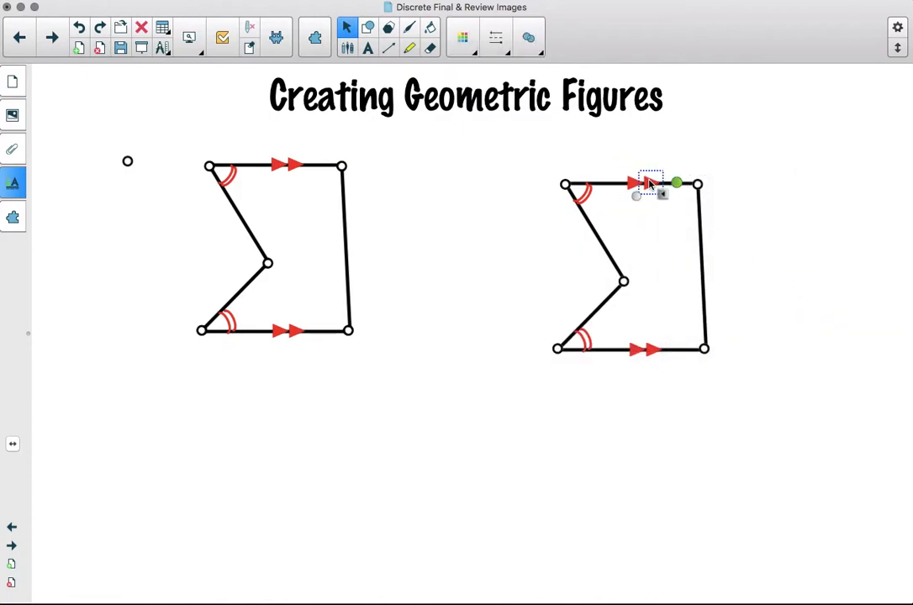
- Ungroup the copy's bottom double arrow and delete one triangle to leave a single arrow
click(657, 350)
click(669, 333)
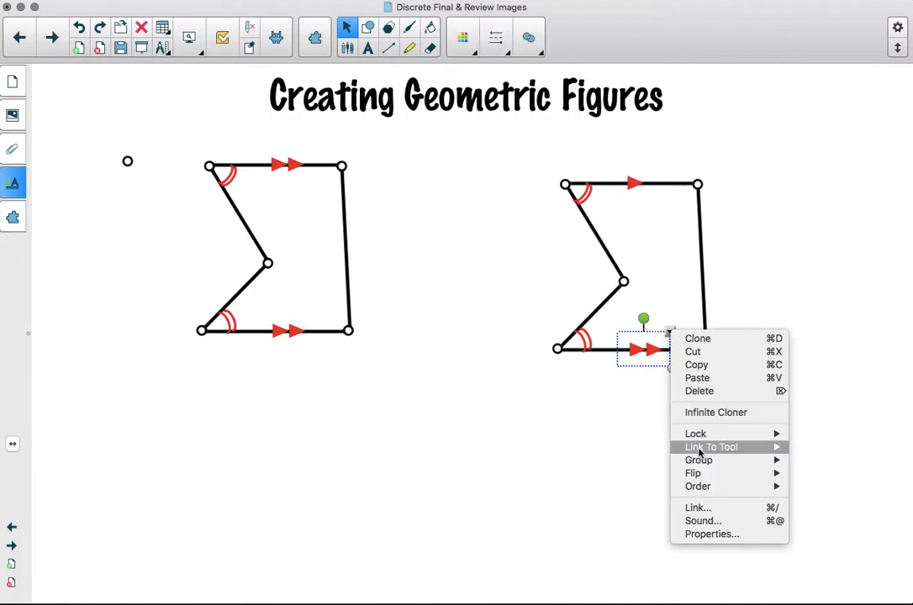
mouse_move(703, 461)
click(803, 475)
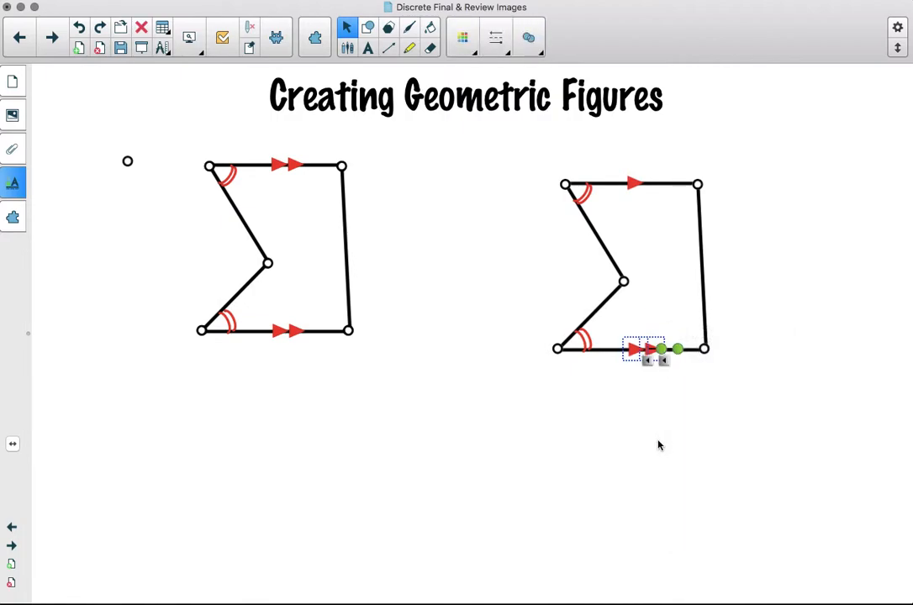
click(660, 369)
click(652, 349)
key(Delete)
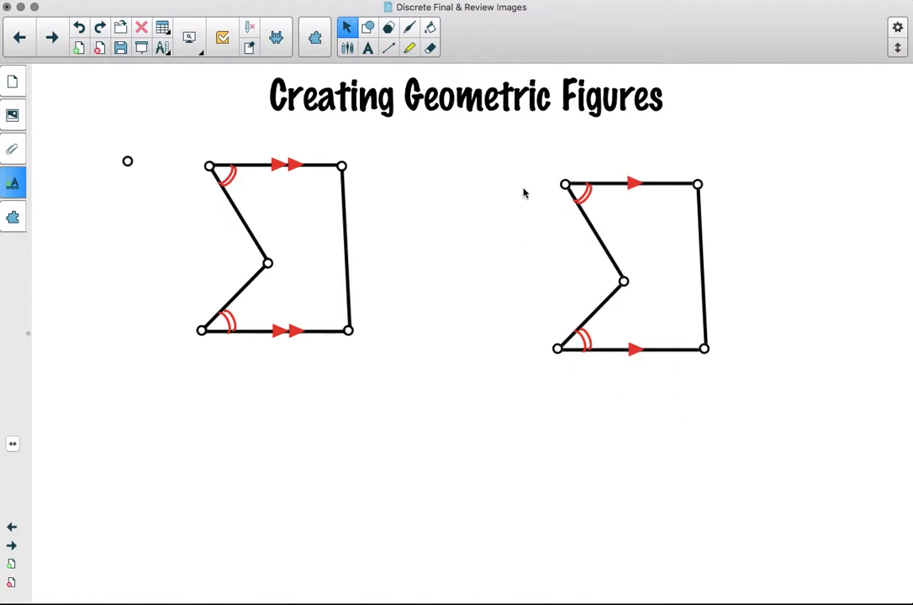
- Select all parts of the right-hand figure and group them again
drag(508, 155, 802, 454)
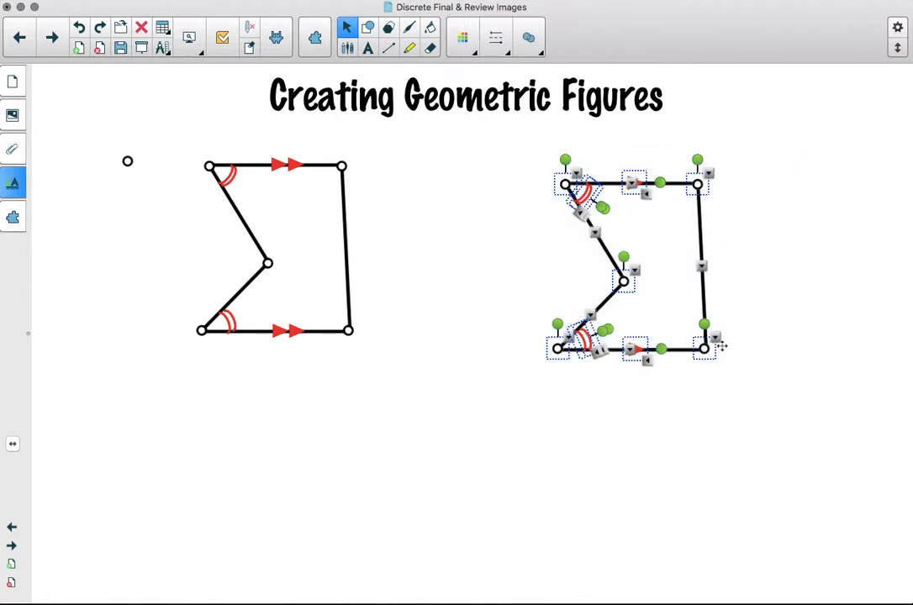
right_click(718, 343)
mouse_move(781, 489)
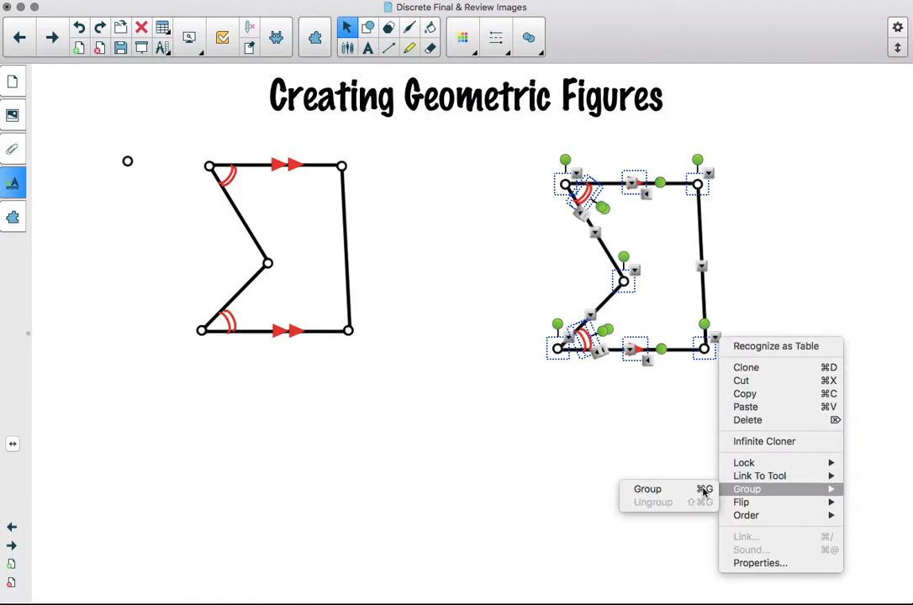
click(670, 491)
click(764, 438)
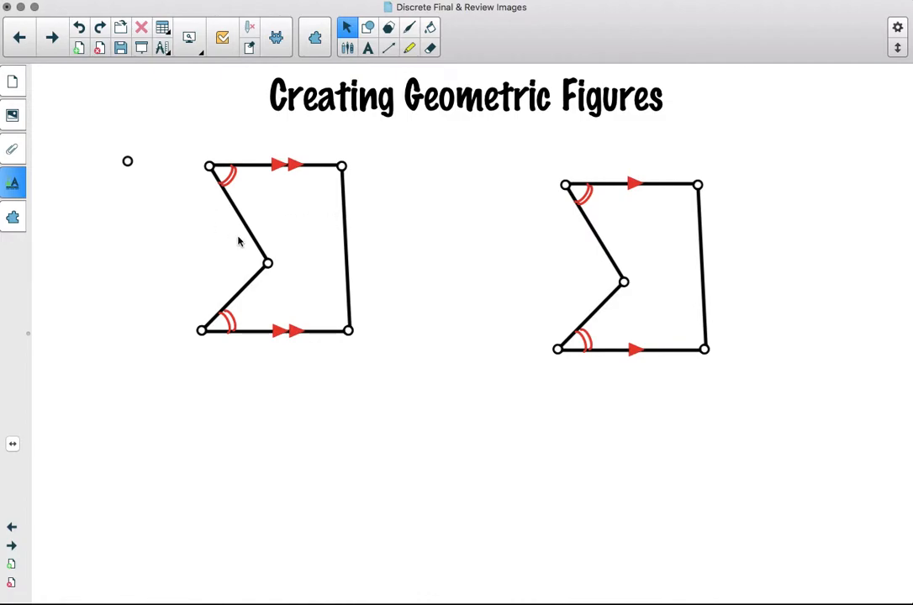
- Go to page 1 and move four of the triangles closer together
click(13, 82)
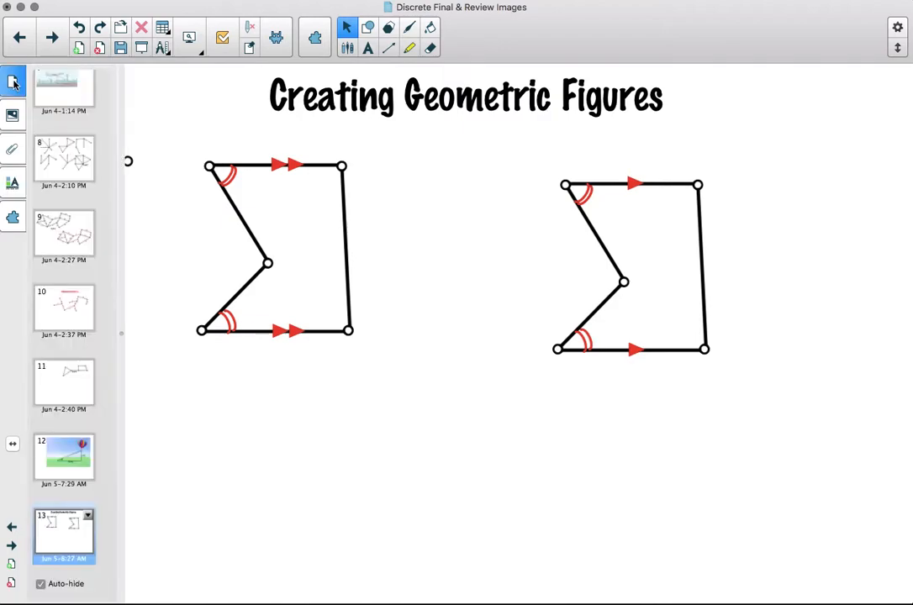
scroll(89, 131, up, 10)
click(75, 119)
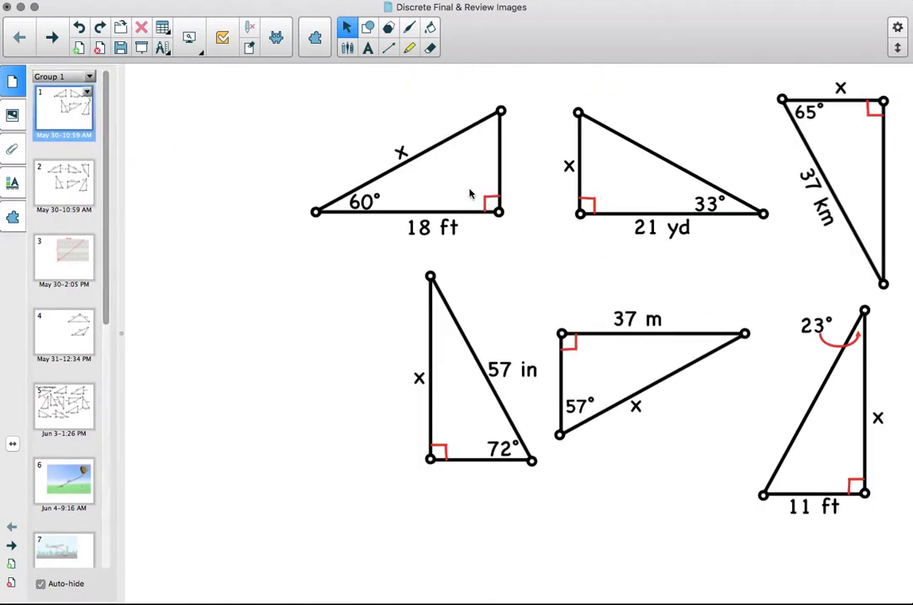
drag(382, 163, 259, 152)
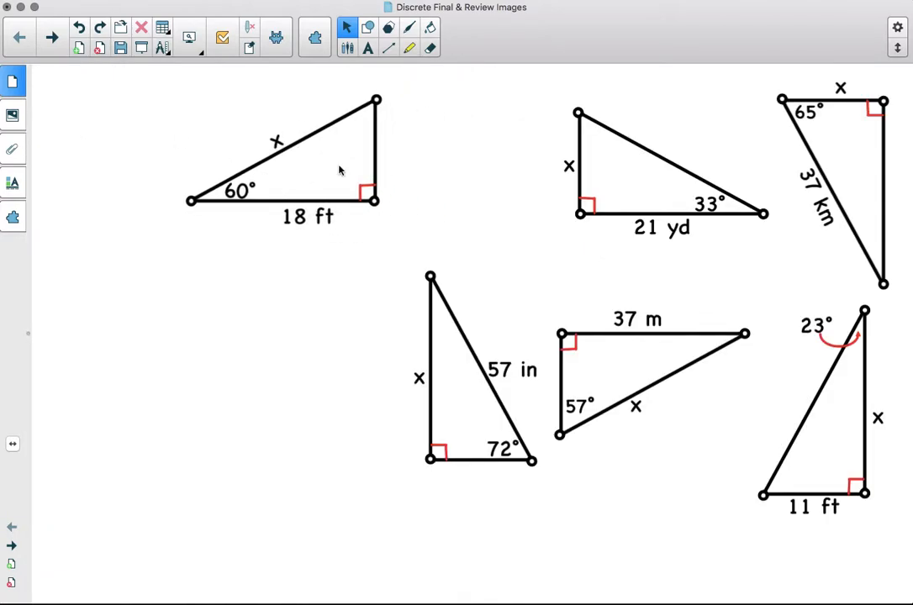
drag(581, 194, 449, 178)
drag(433, 289, 378, 264)
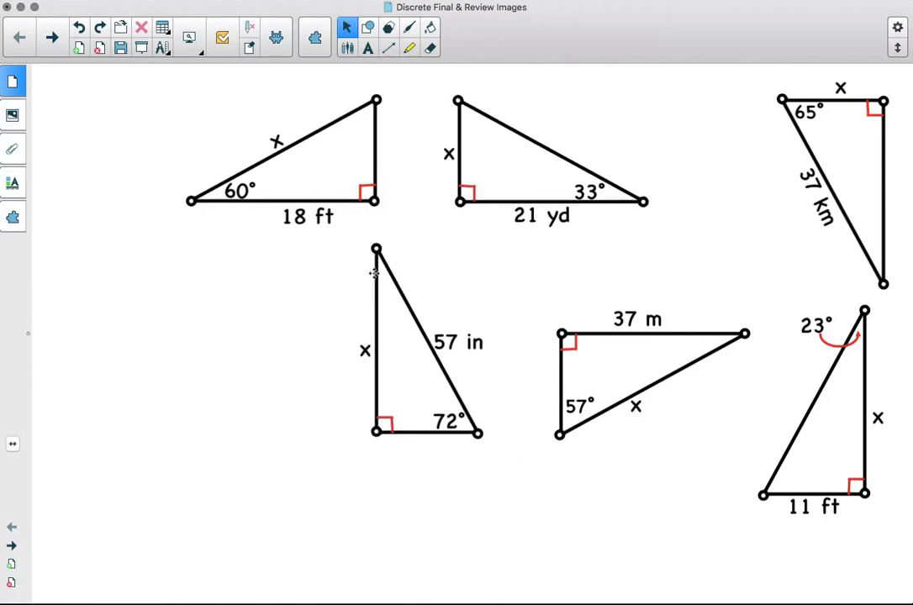
drag(563, 319, 539, 277)
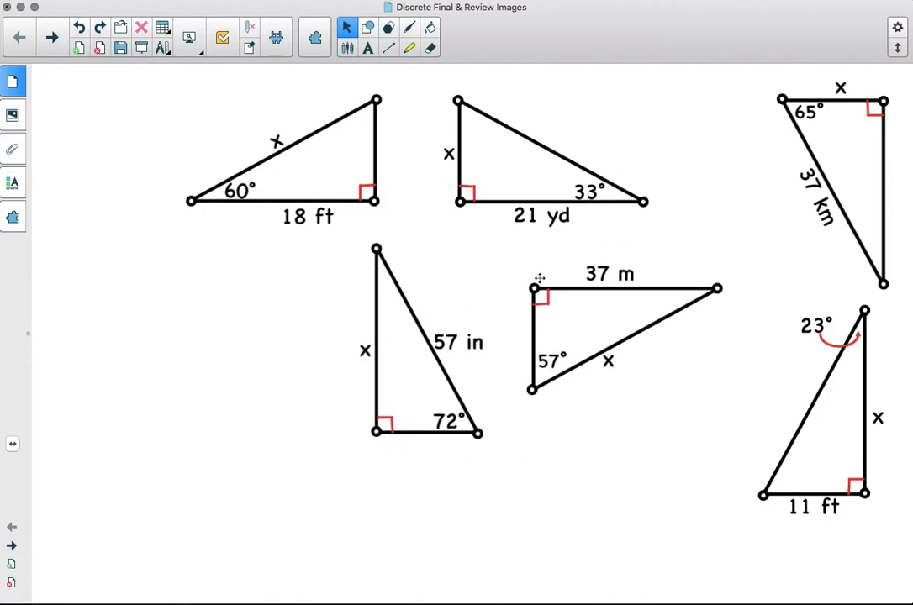
- Move to page 2 and open the page sorter
click(51, 37)
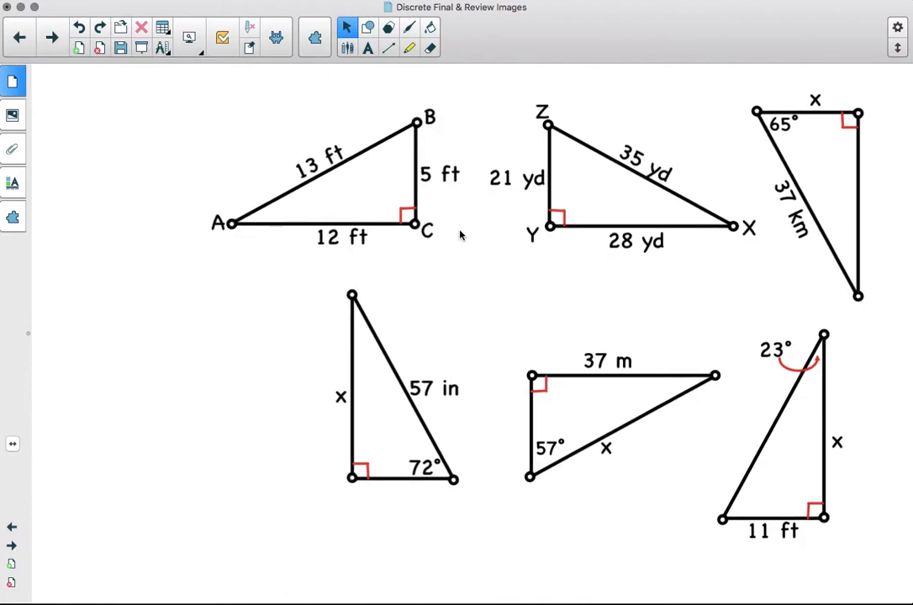
click(20, 75)
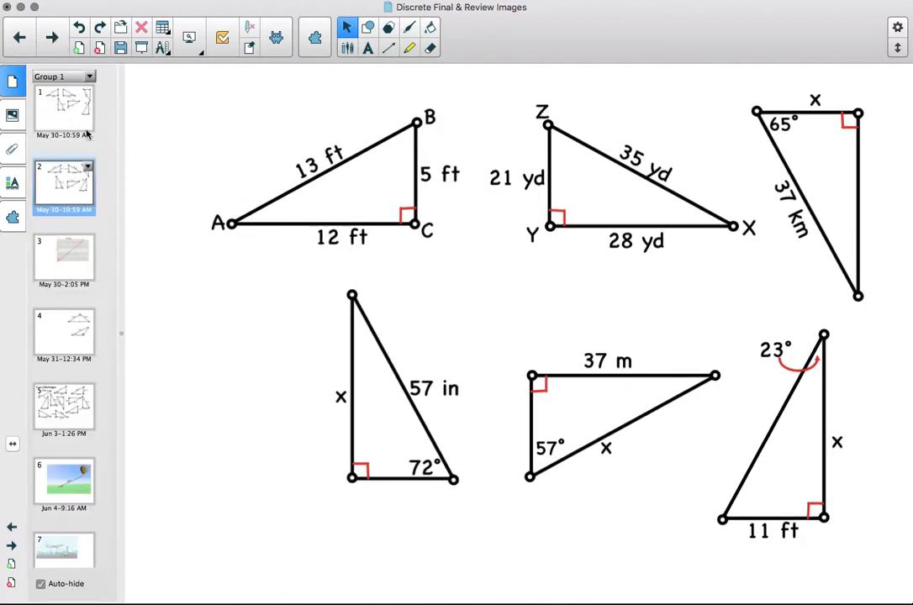
- Leaf through pages 1 to 5 of the review file to check each page's figures
click(66, 100)
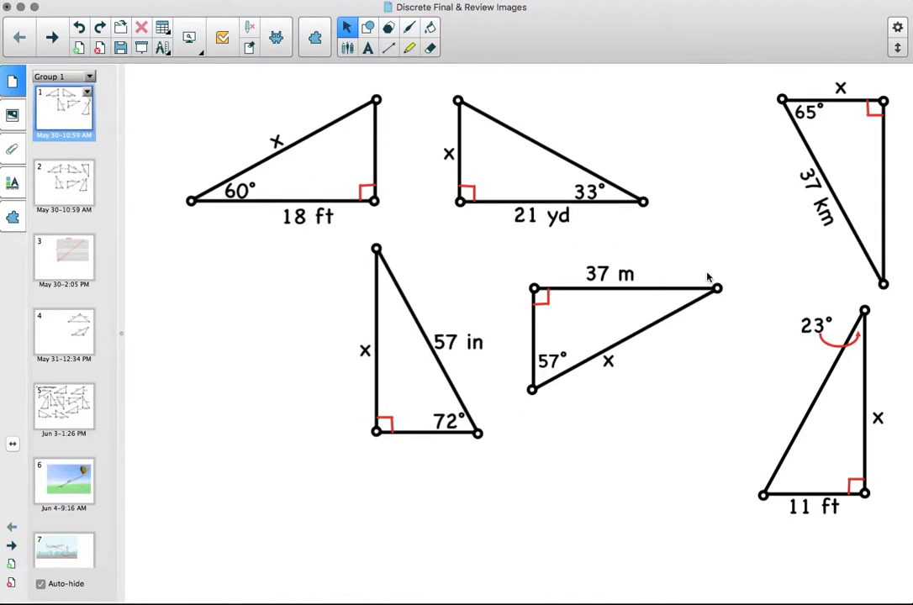
click(61, 155)
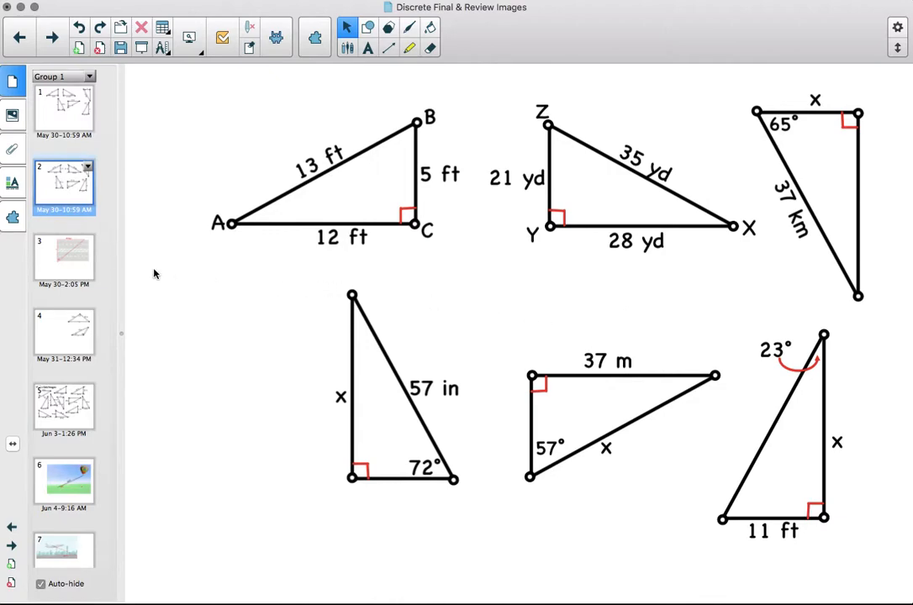
click(66, 246)
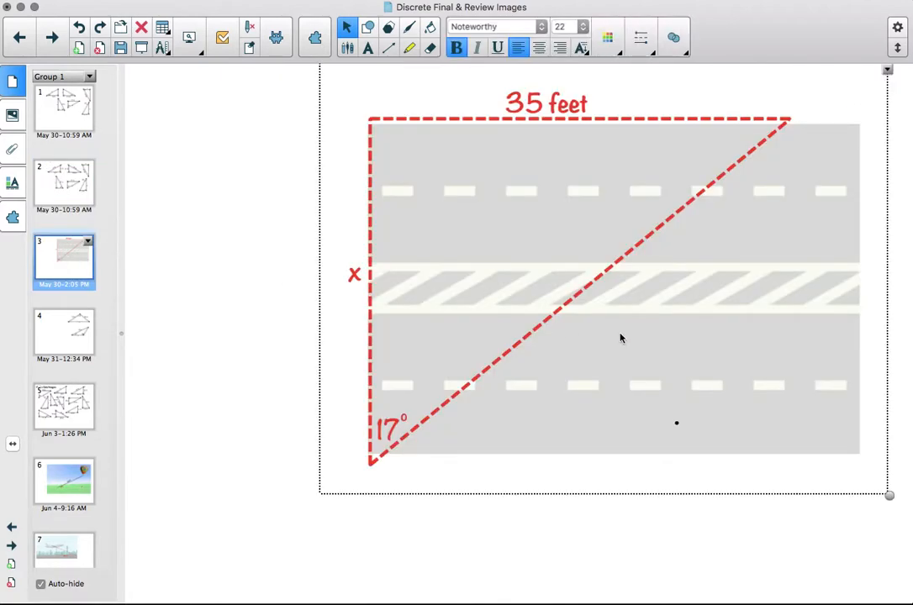
click(282, 313)
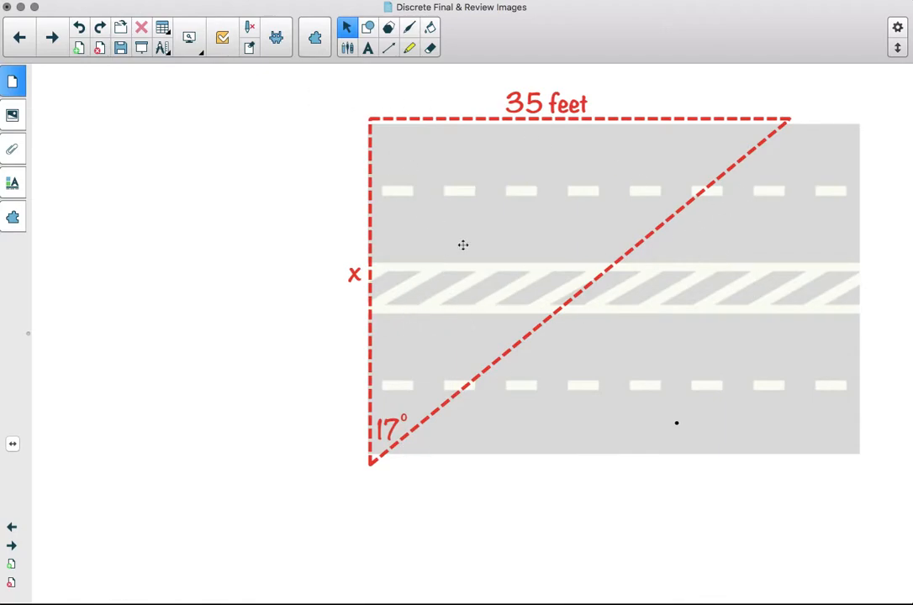
click(13, 83)
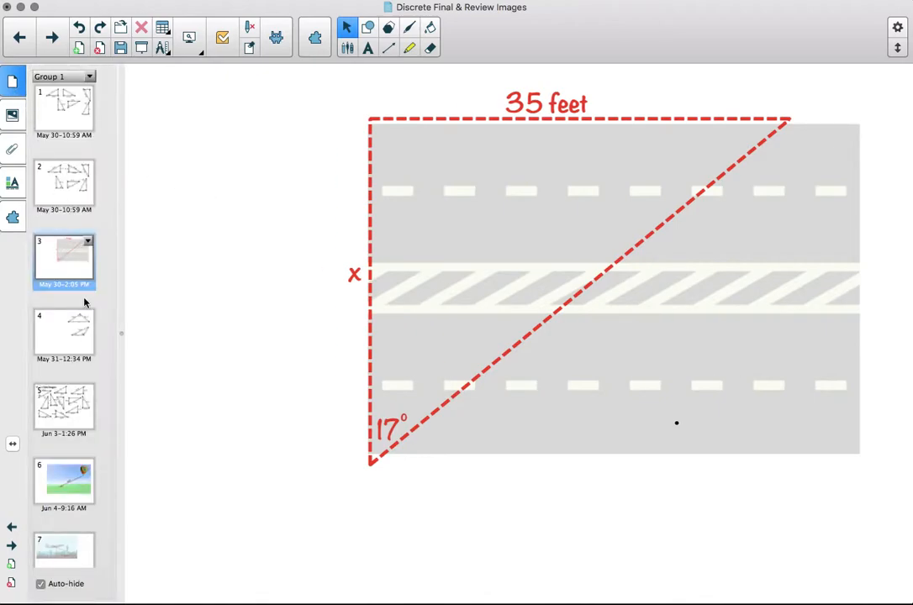
click(75, 327)
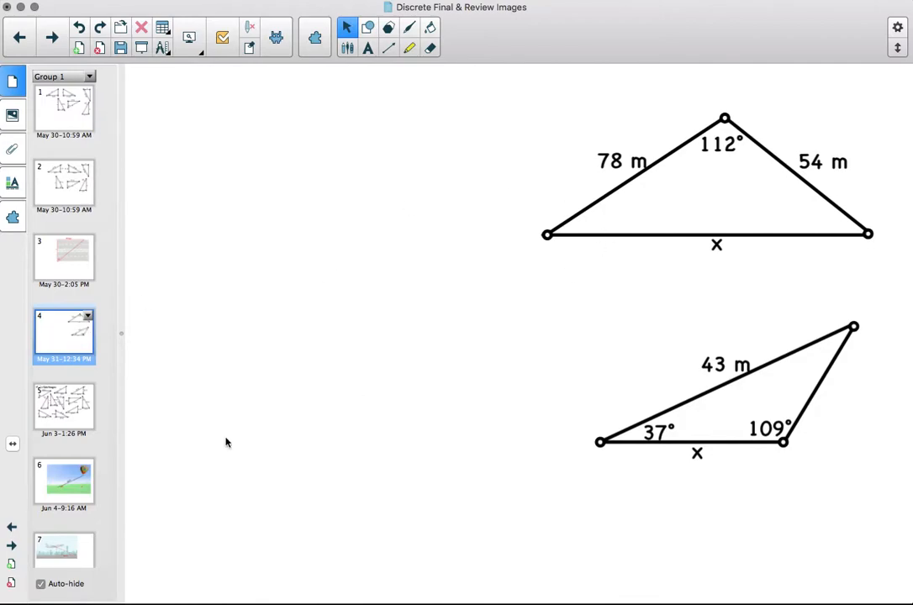
click(66, 414)
click(357, 290)
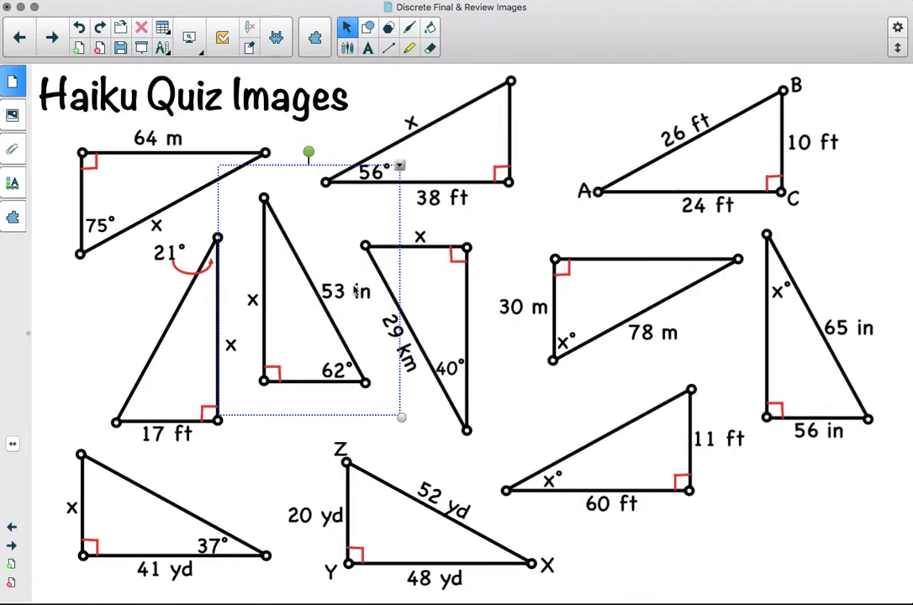
click(585, 111)
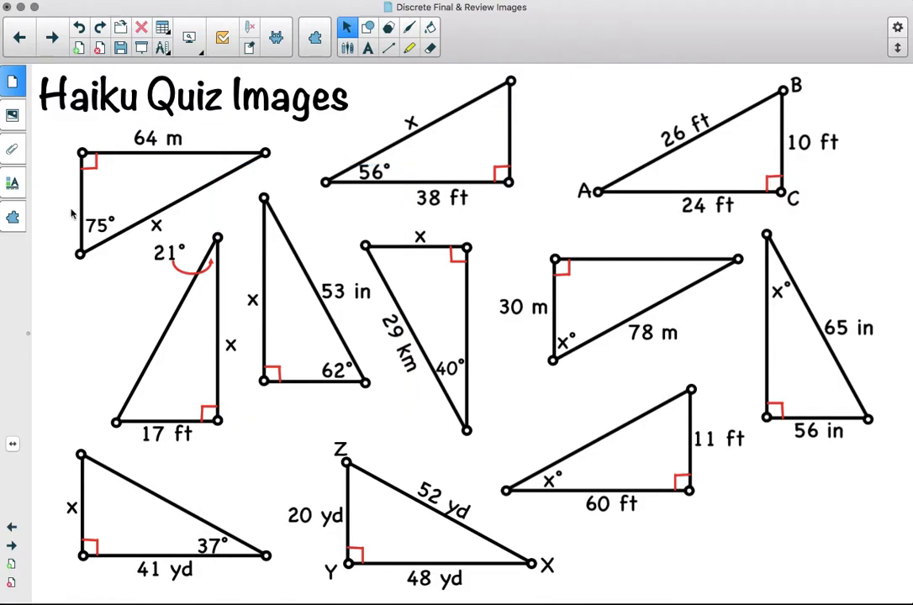
- Page through the remaining pages of the file from page 6 onward to review their content
click(14, 81)
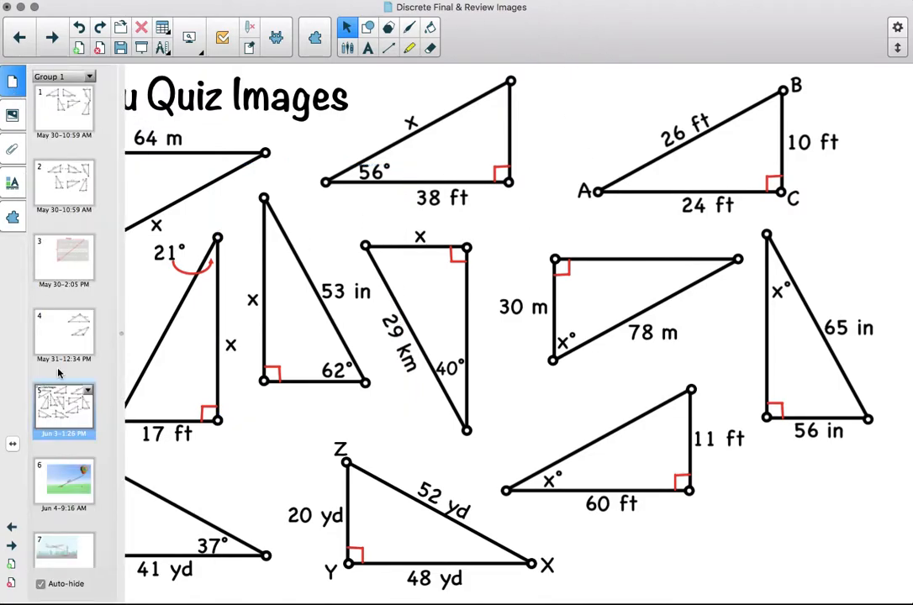
click(74, 480)
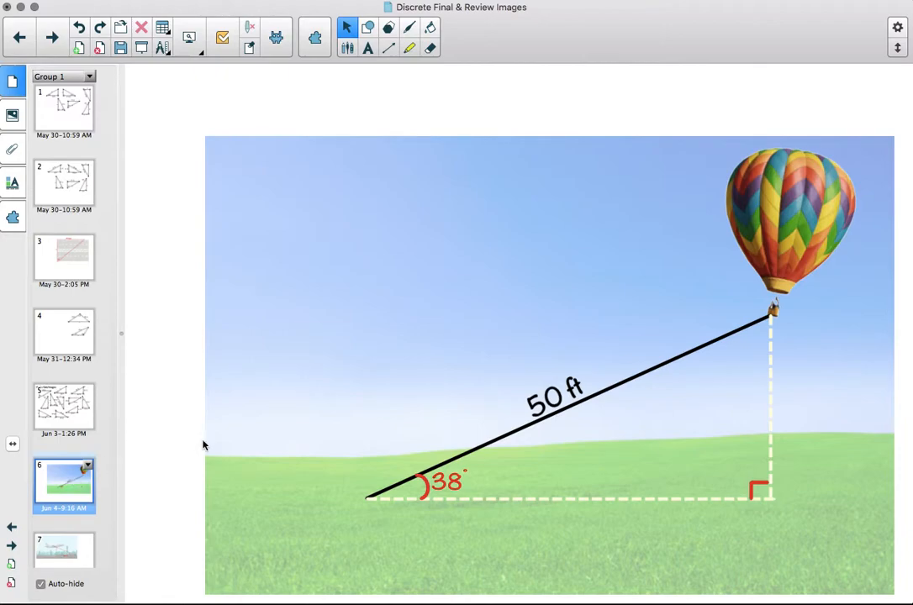
click(71, 552)
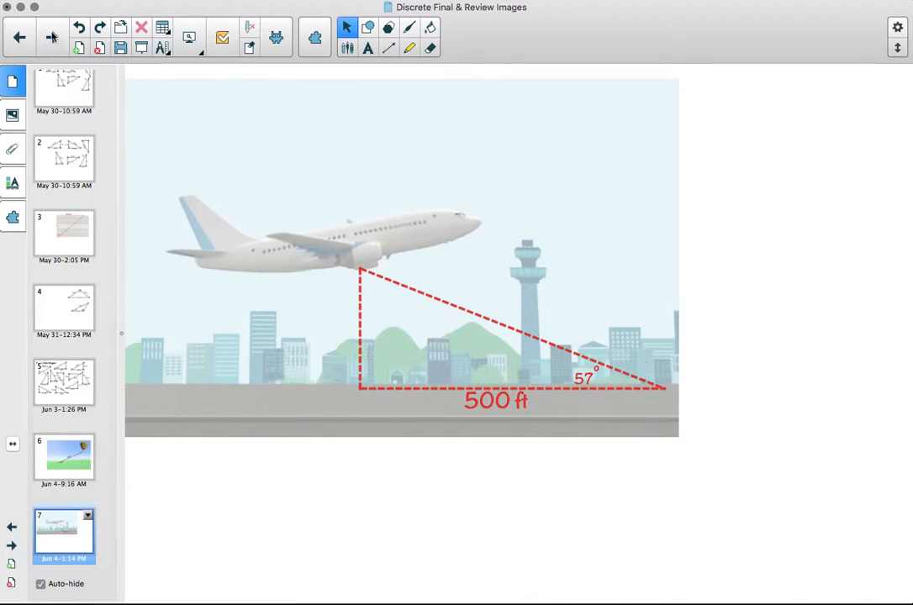
click(51, 37)
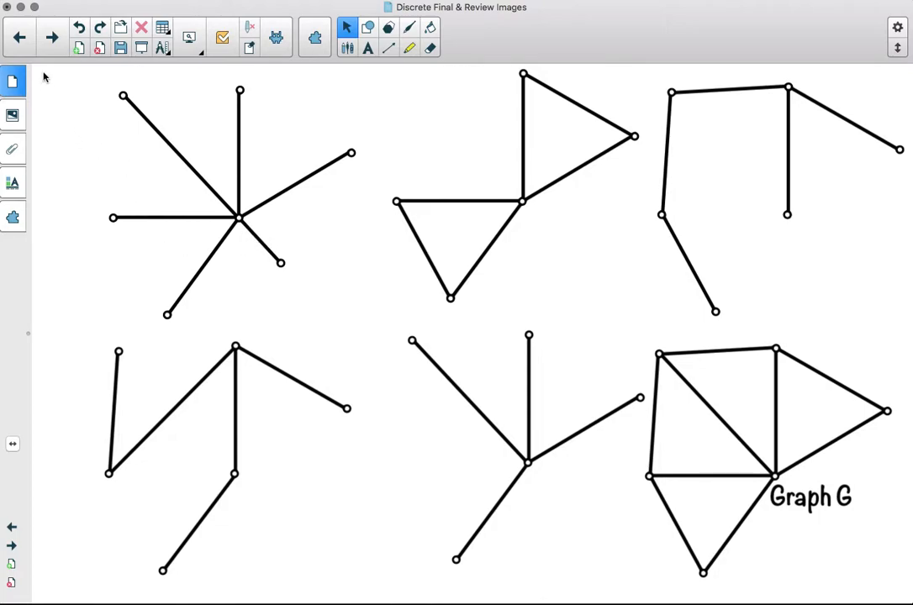
click(52, 37)
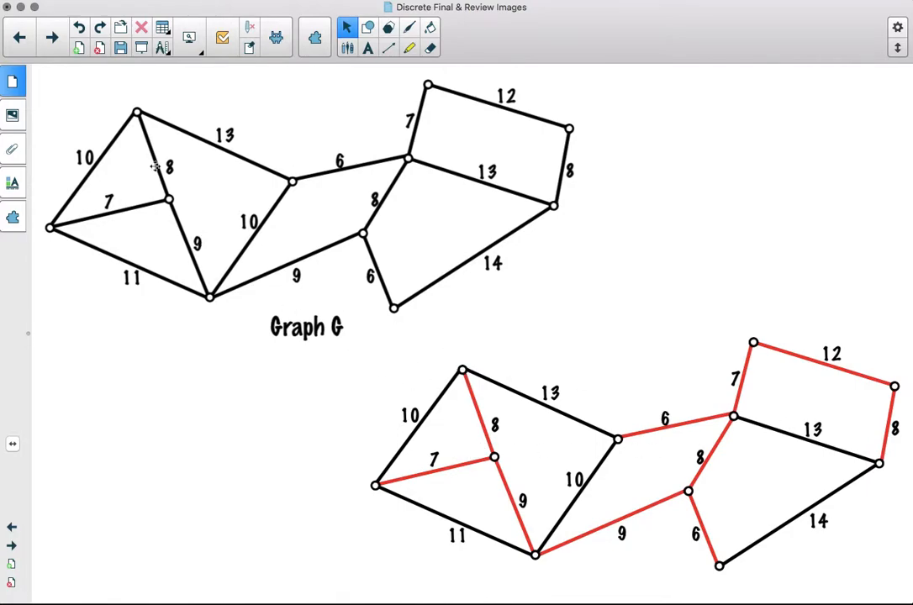
click(50, 38)
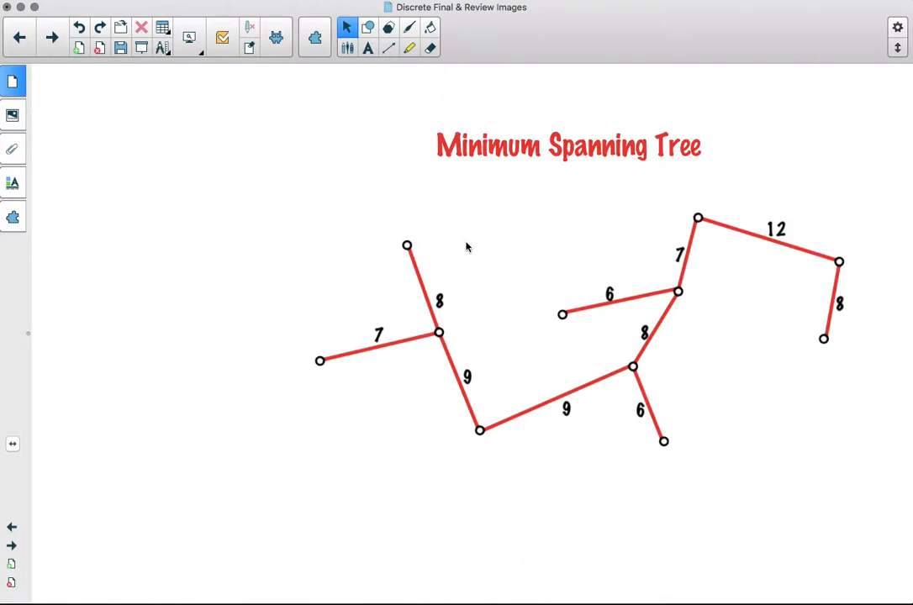